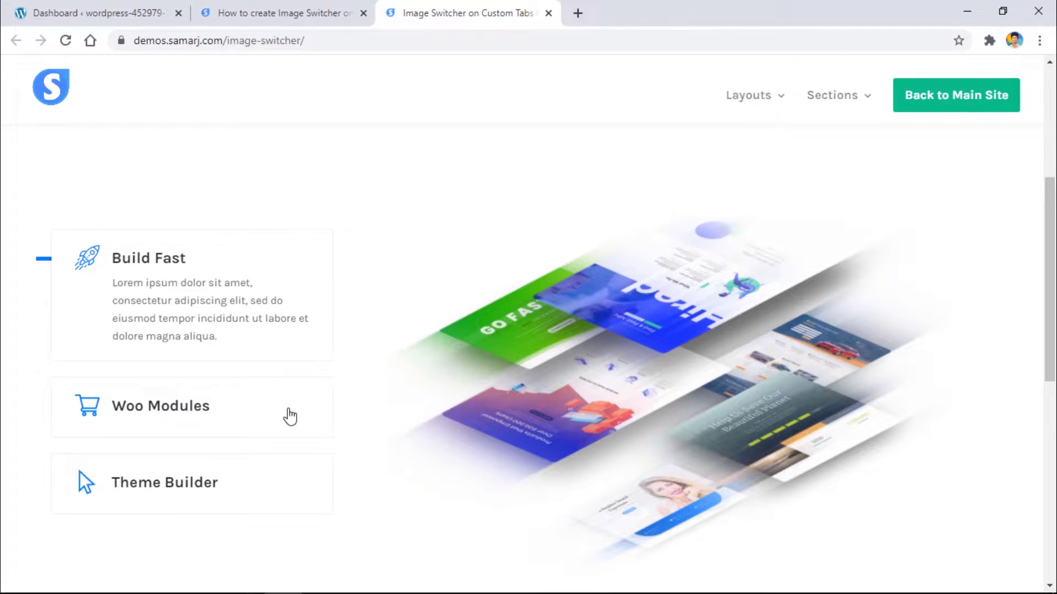
Step: Click the Woo Modules, Theme Builder and Build Fast demo tabs to watch the right image swap
left_click(247, 407)
left_click(262, 486)
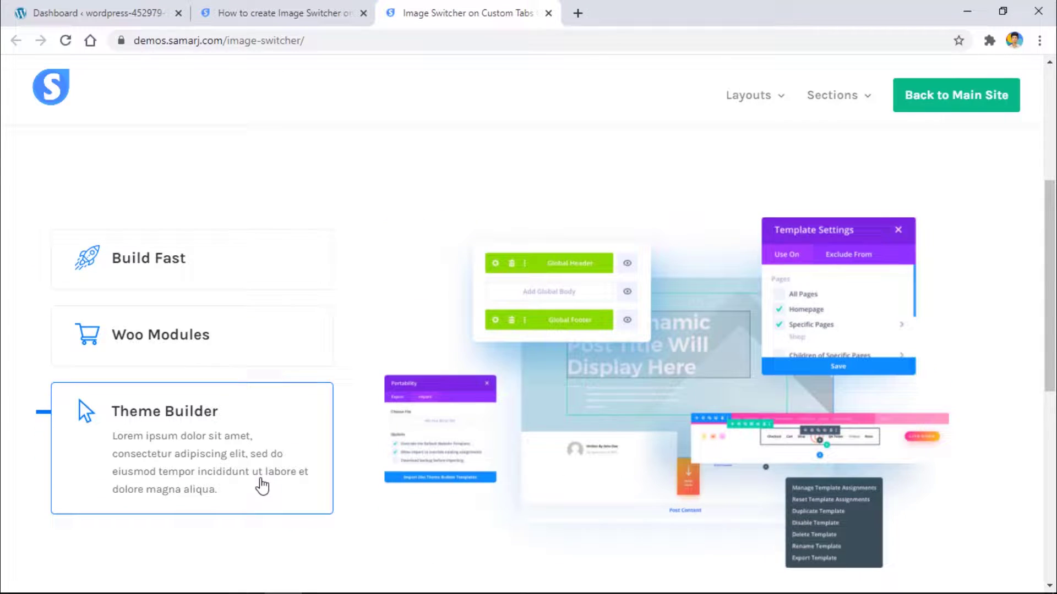
left_click(223, 287)
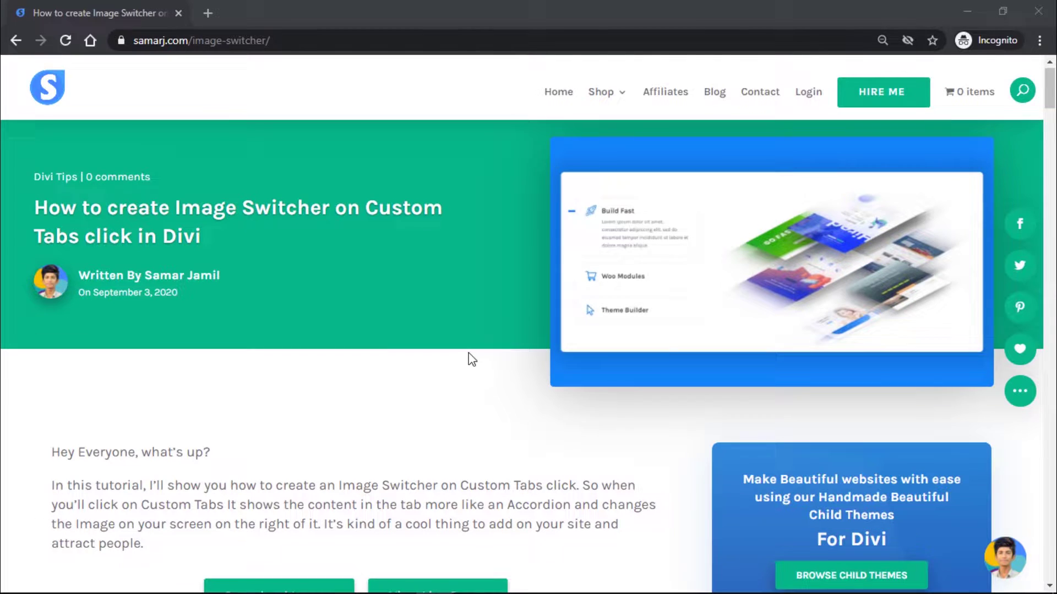
Step: Jump to the layout download section and subscribe with a name and e-mail address to unlock it
scroll(473, 359, "down", 3)
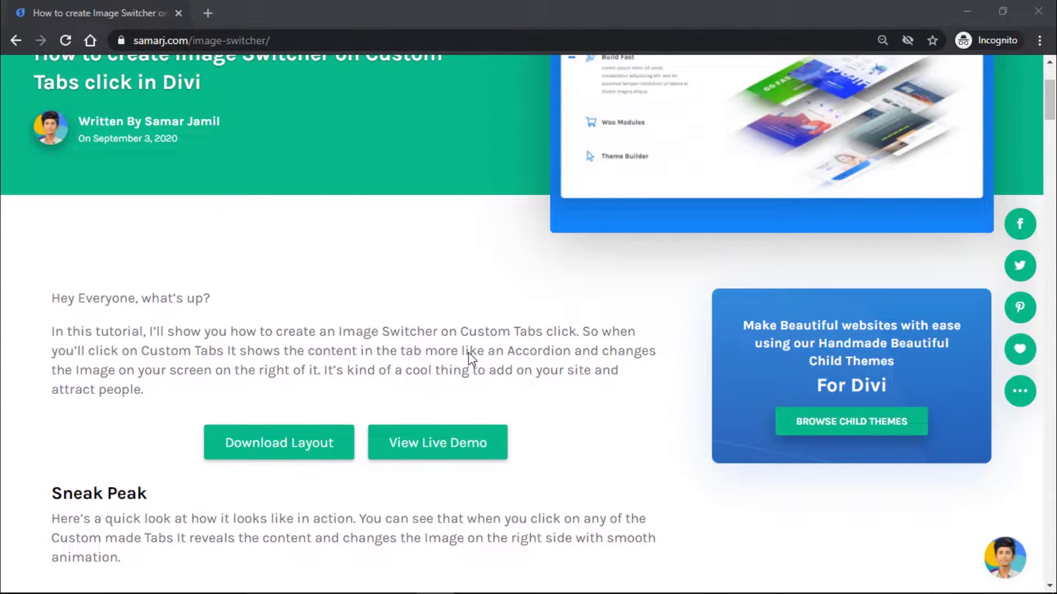
left_click(300, 444)
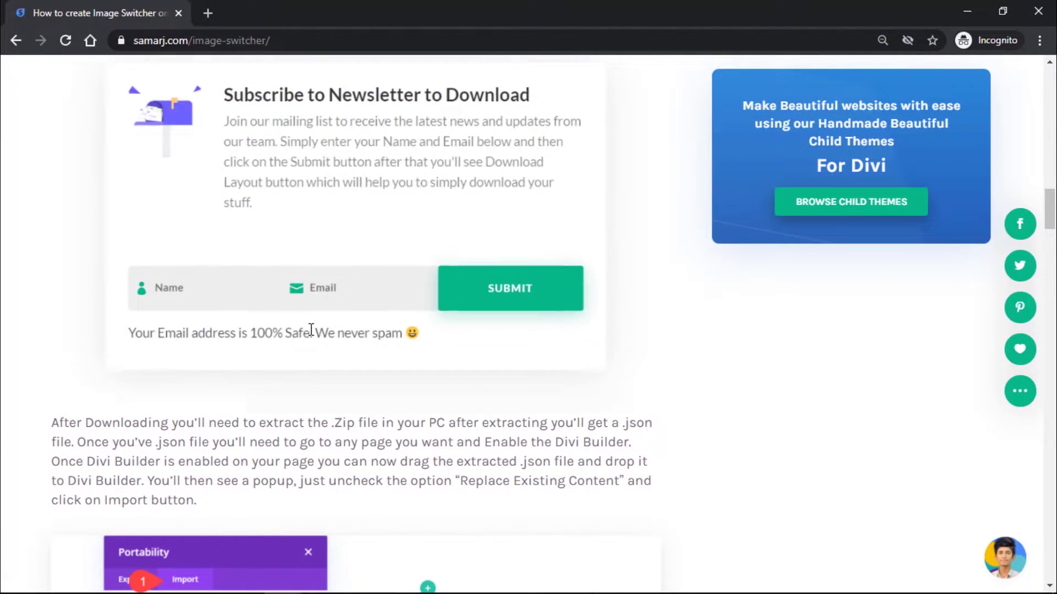
scroll(291, 182, "up", 1)
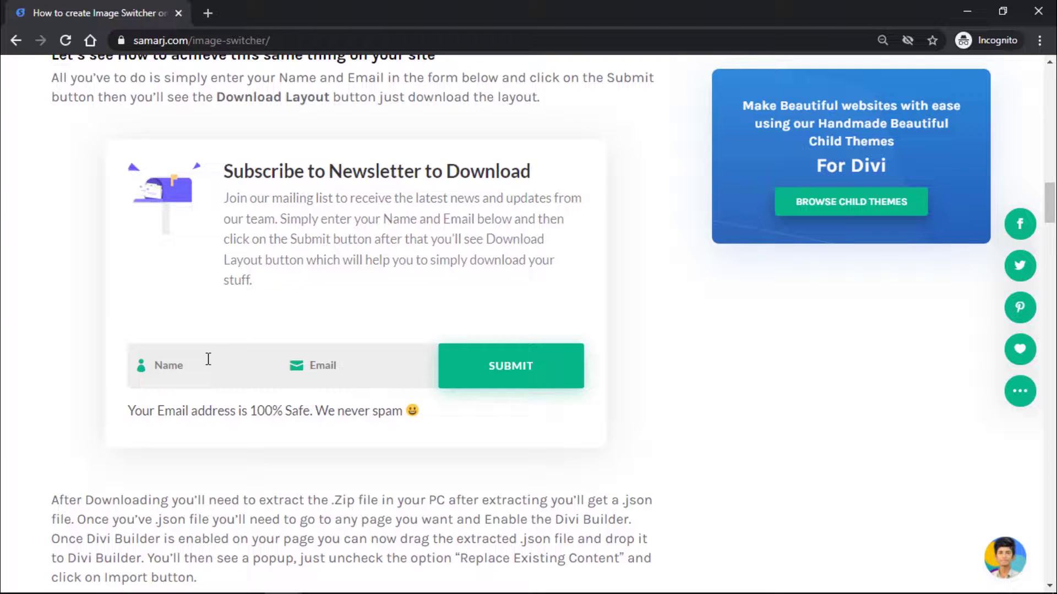
type("Samar")
left_click(382, 373)
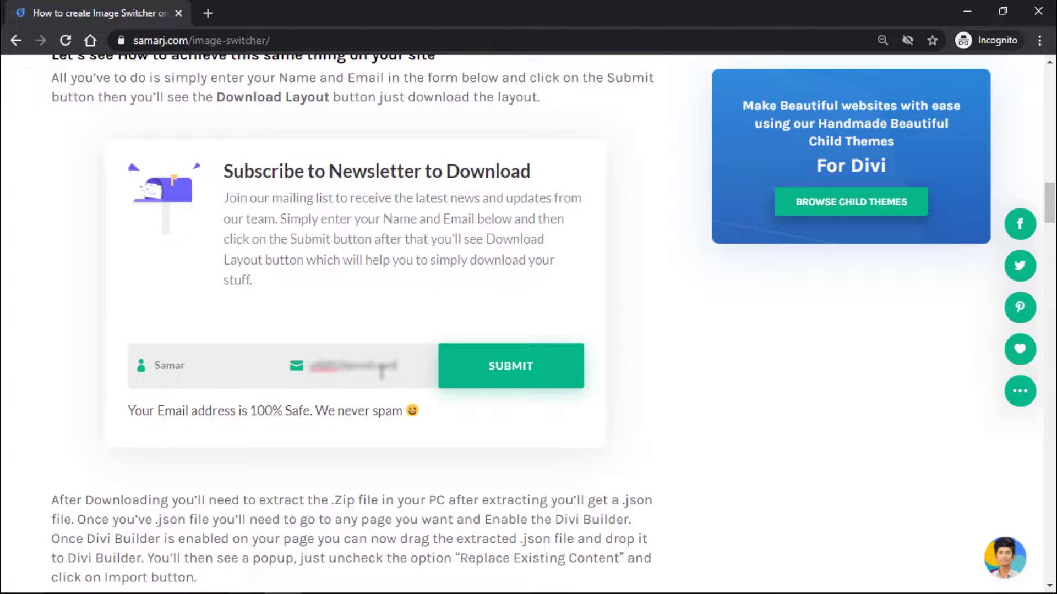
left_click(559, 363)
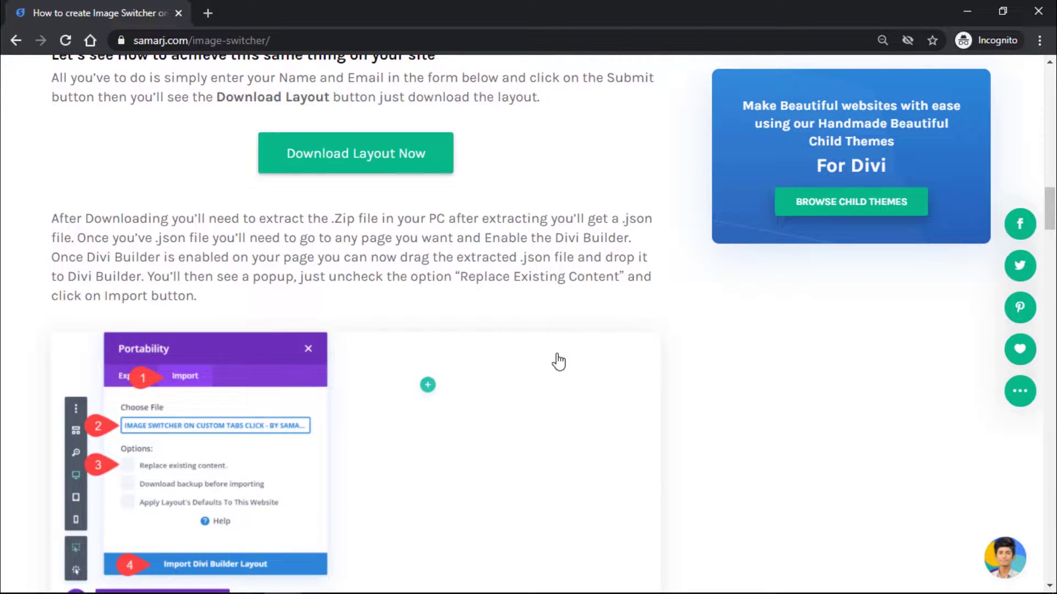
scroll(558, 362, "up", 1)
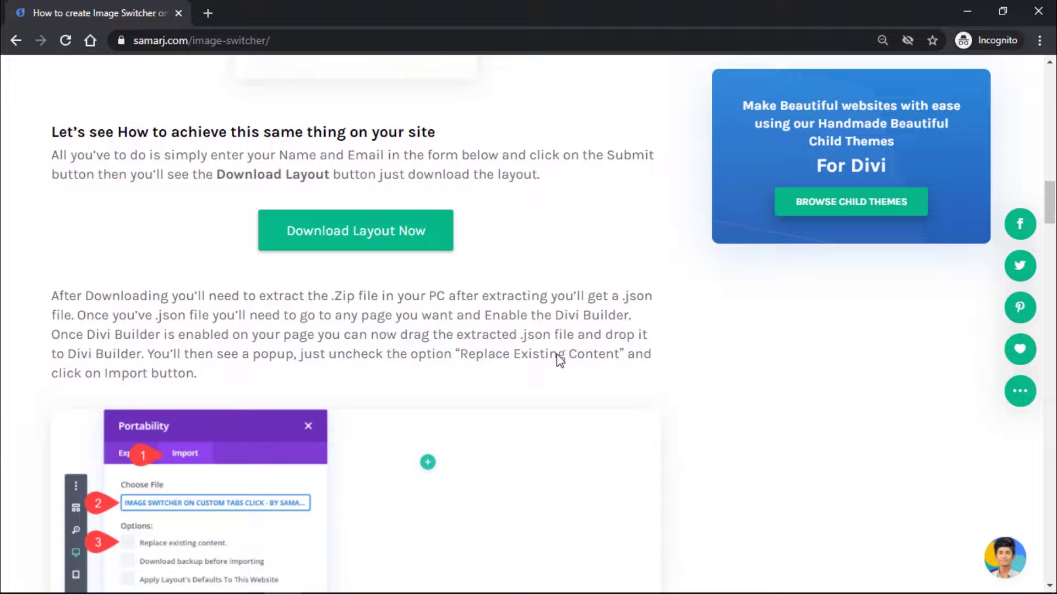
Step: Download the layout zip and use Extract Here on it in the Image Switcher folder
left_click(391, 240)
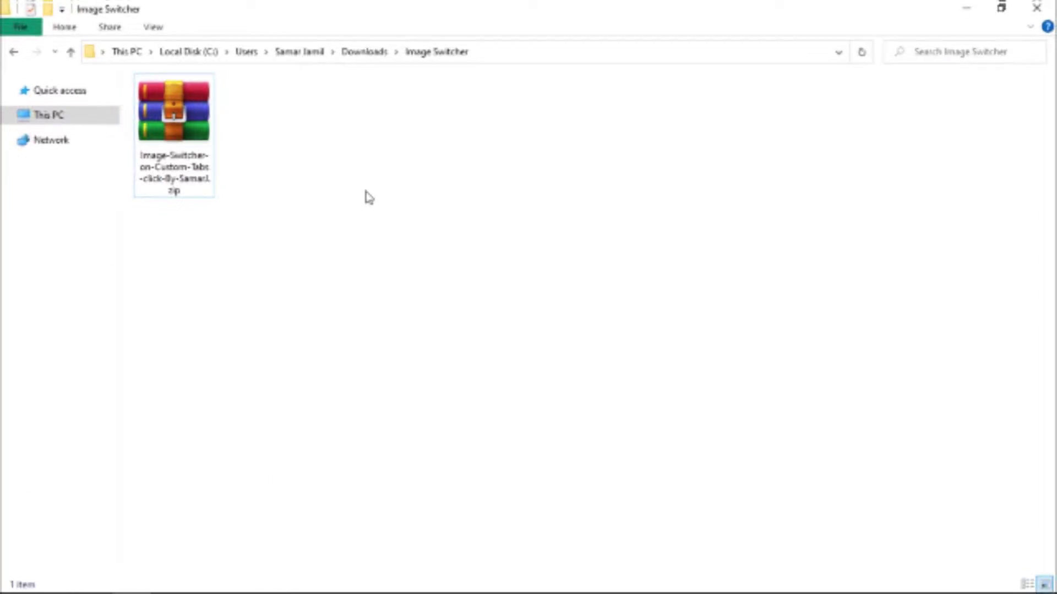
left_click(185, 116)
right_click(185, 116)
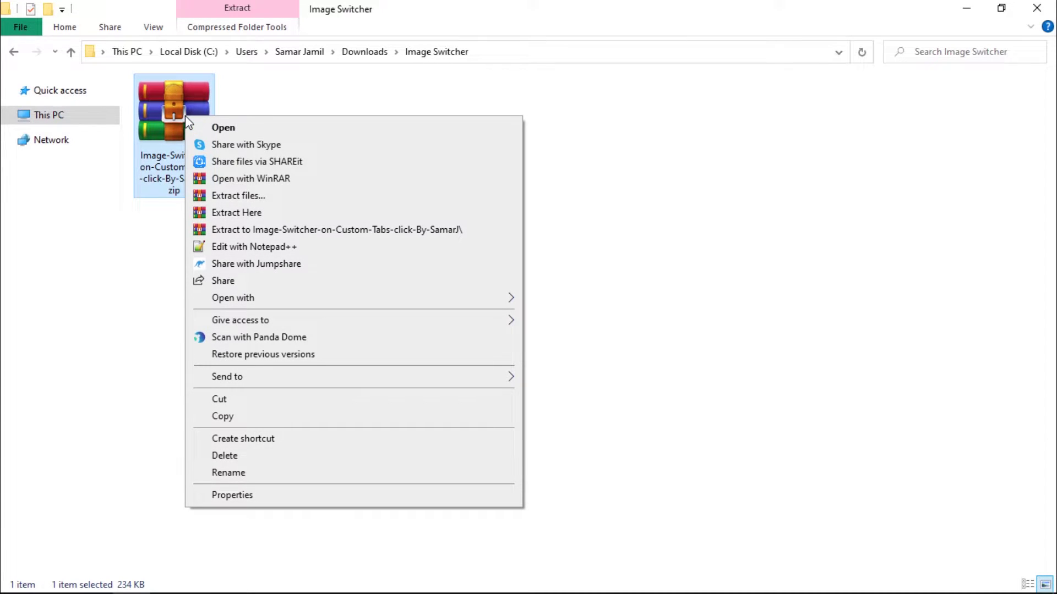
left_click(252, 213)
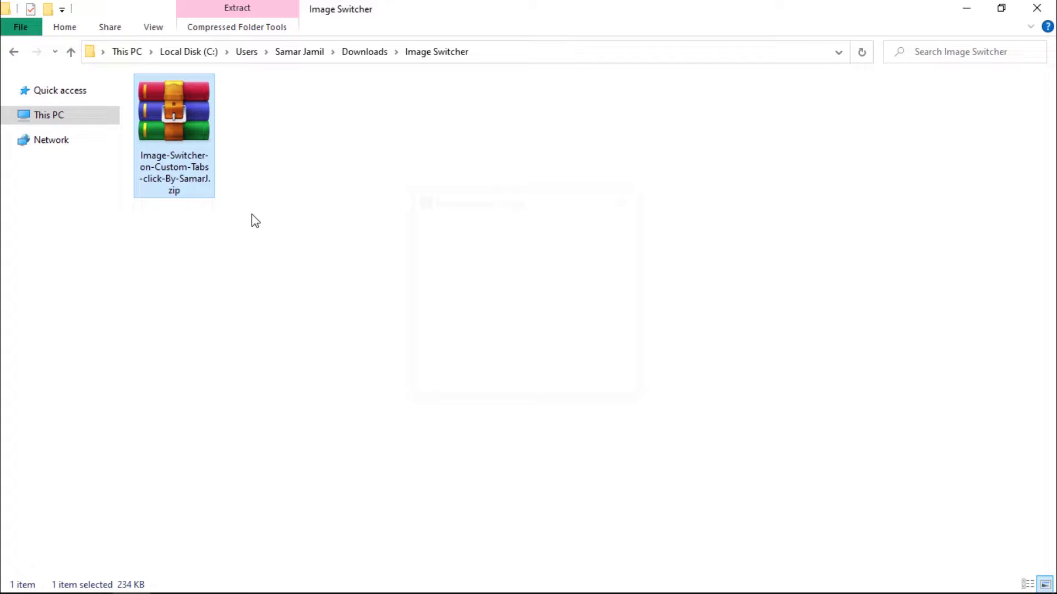
left_click(256, 241)
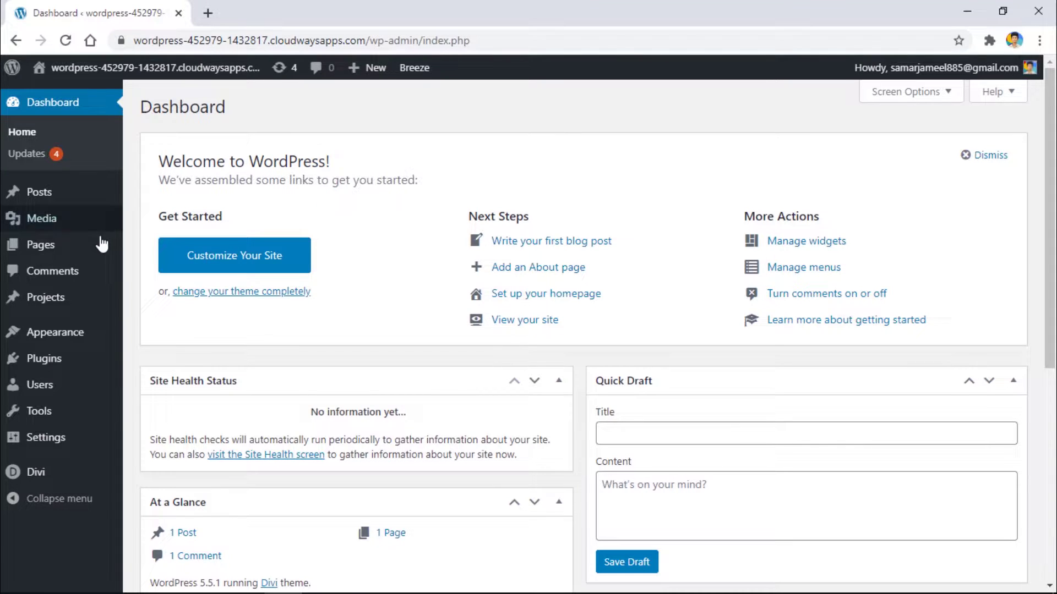
Step: Add a new page titled 'Image Switcher' and launch the Divi Builder on it
mouse_move(110, 244)
left_click(160, 269)
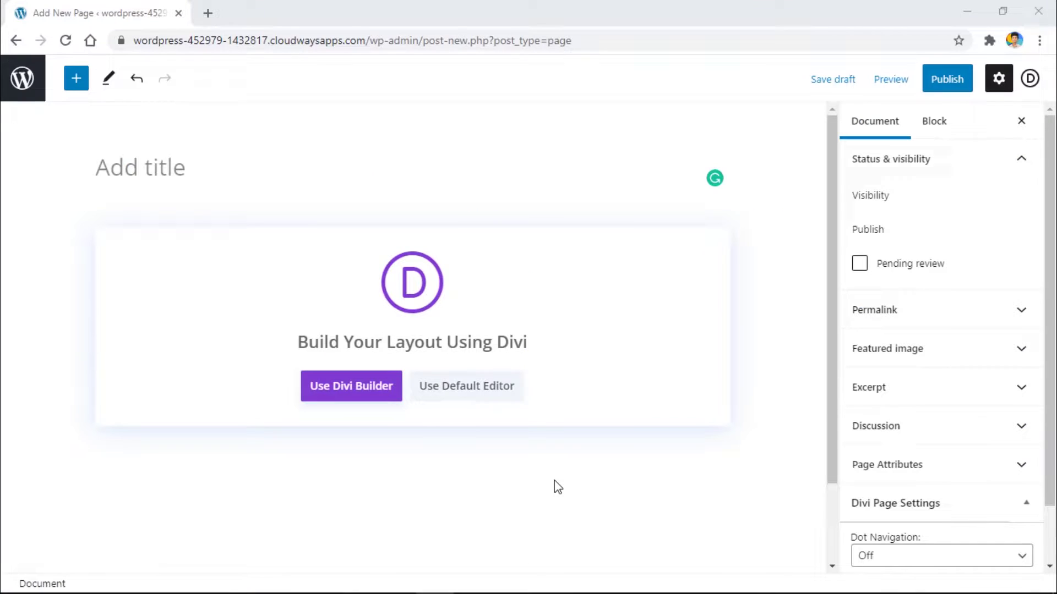
left_click(125, 179)
type("iMA")
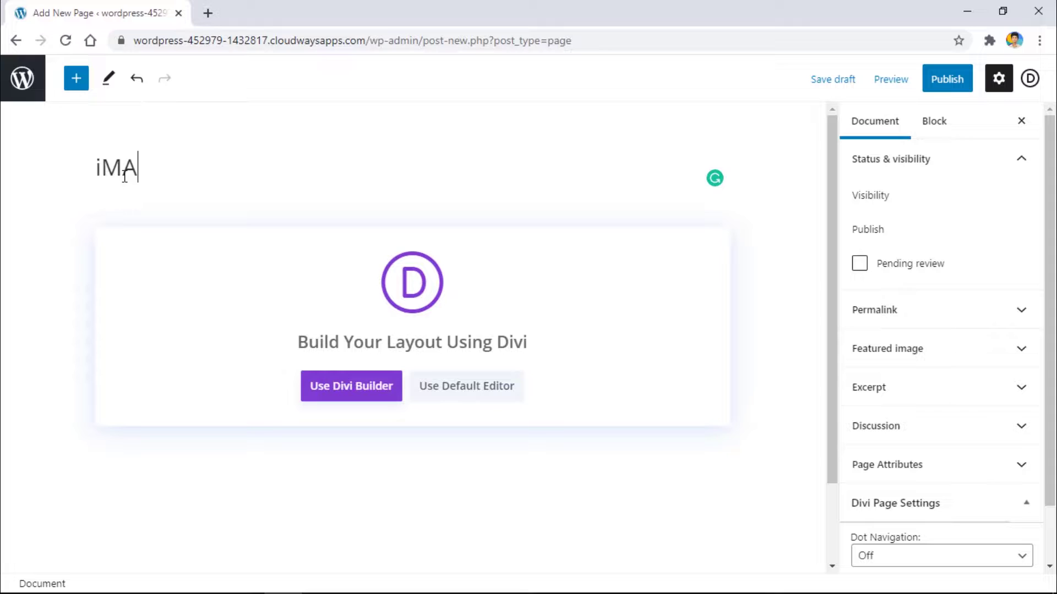
key("BackSpace")
key("BackSpace")
key("BackSpace")
type("Image Switcher")
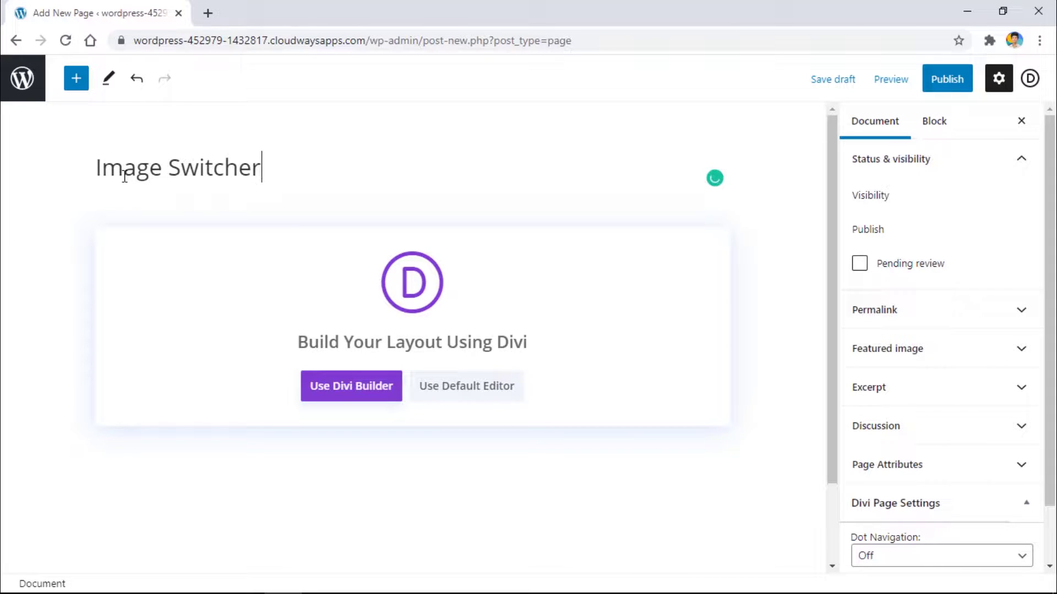
left_click(326, 385)
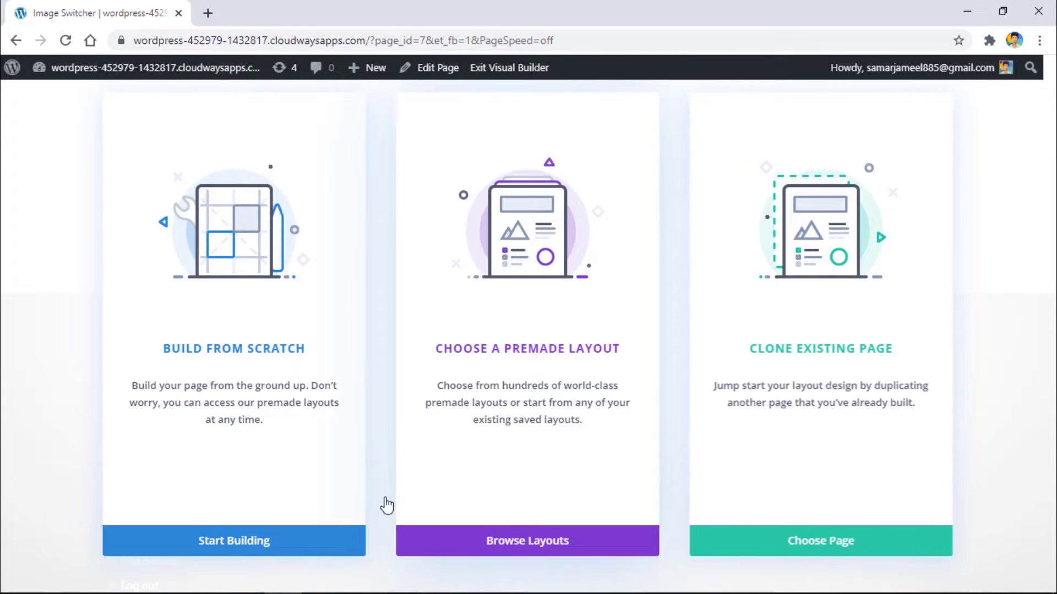
Step: Build from scratch, then drop the layout .json file onto the builder and import it
left_click(267, 348)
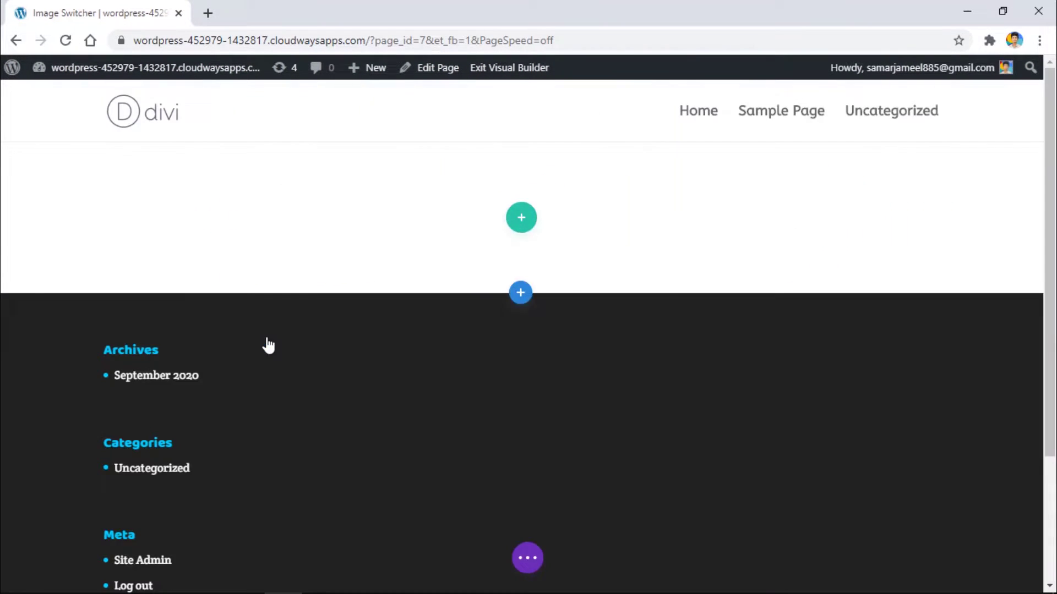
left_click(650, 253)
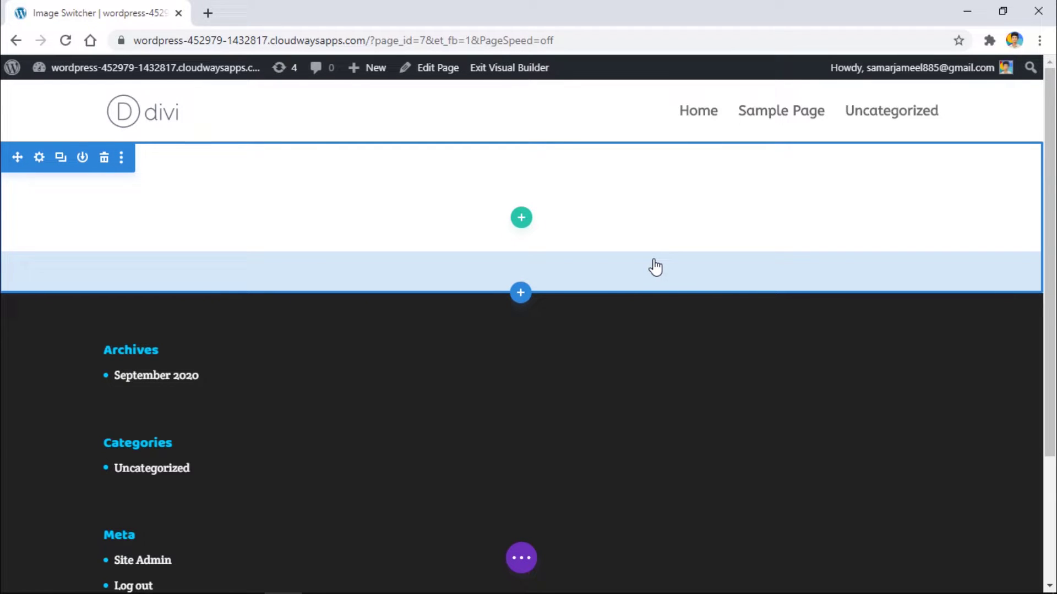
key("alt+Tab")
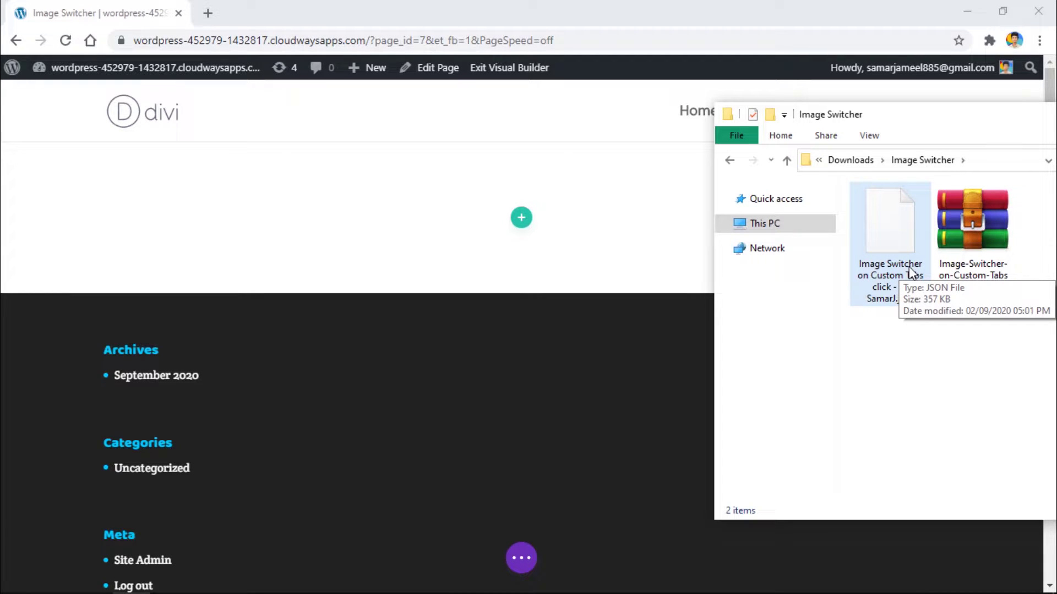
left_click_drag(909, 267, 498, 280)
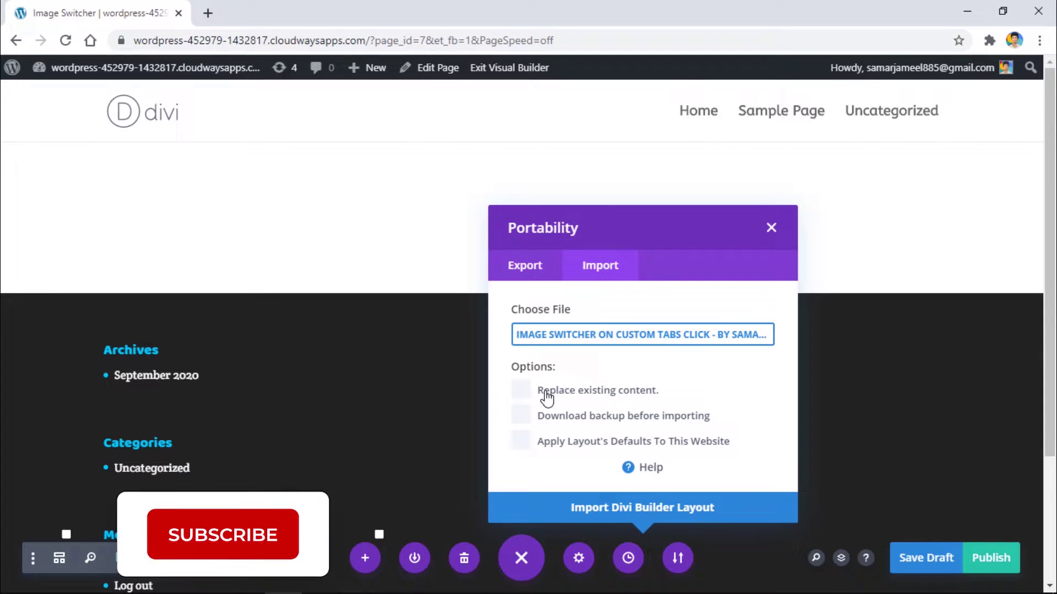
left_click(580, 518)
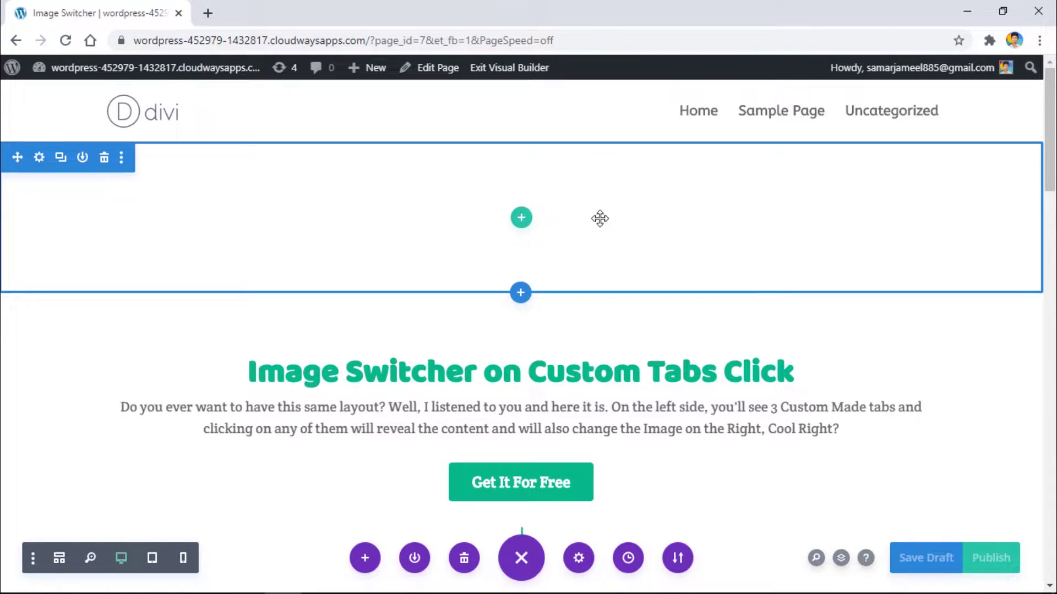
Step: Delete the empty section above the imported Image Switcher layout
scroll(660, 234, "down", 7)
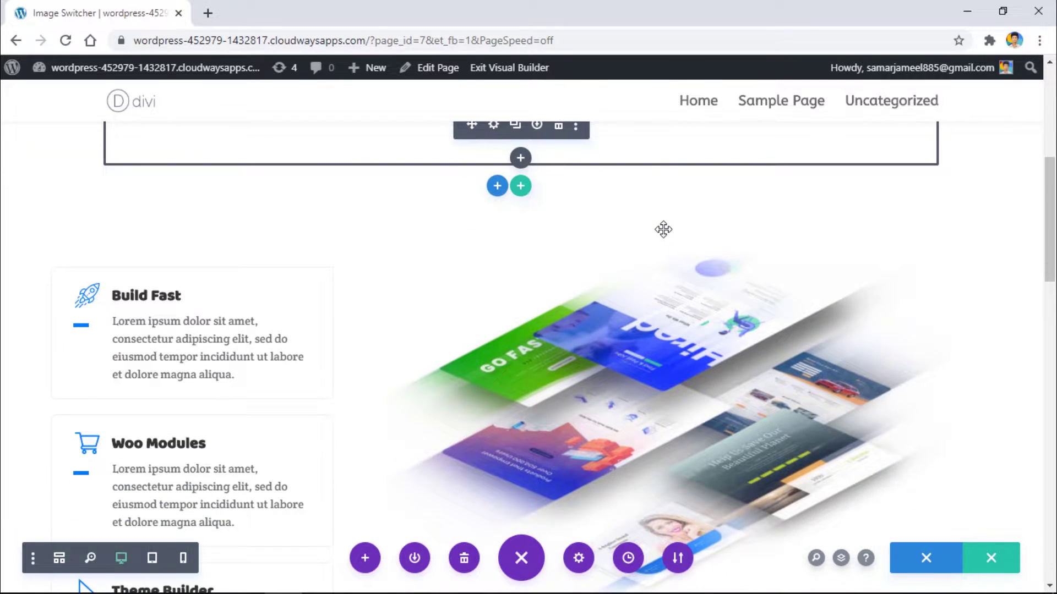
scroll(664, 229, "up", 7)
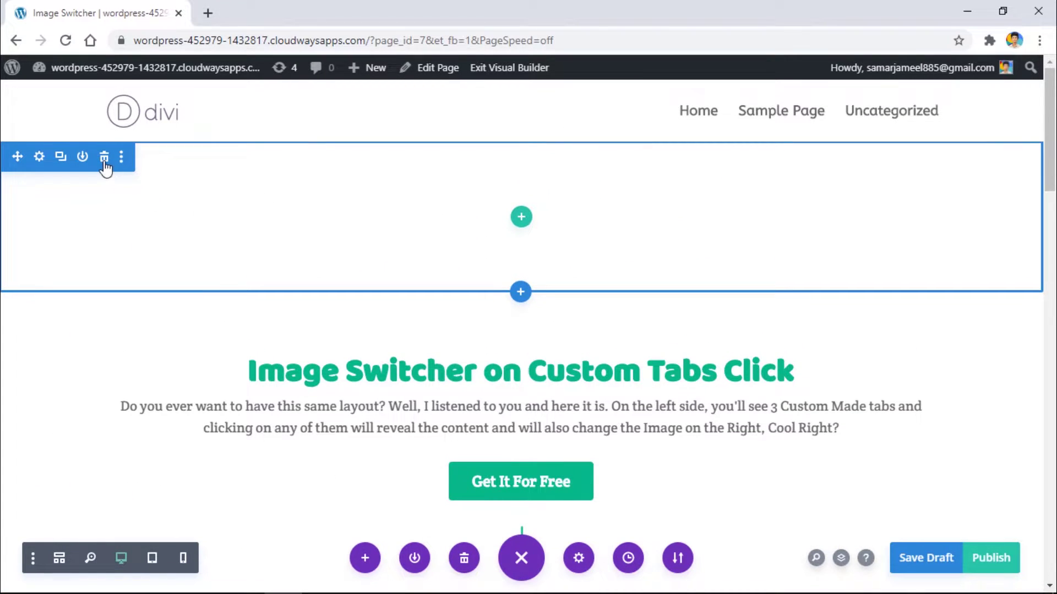
left_click(104, 161)
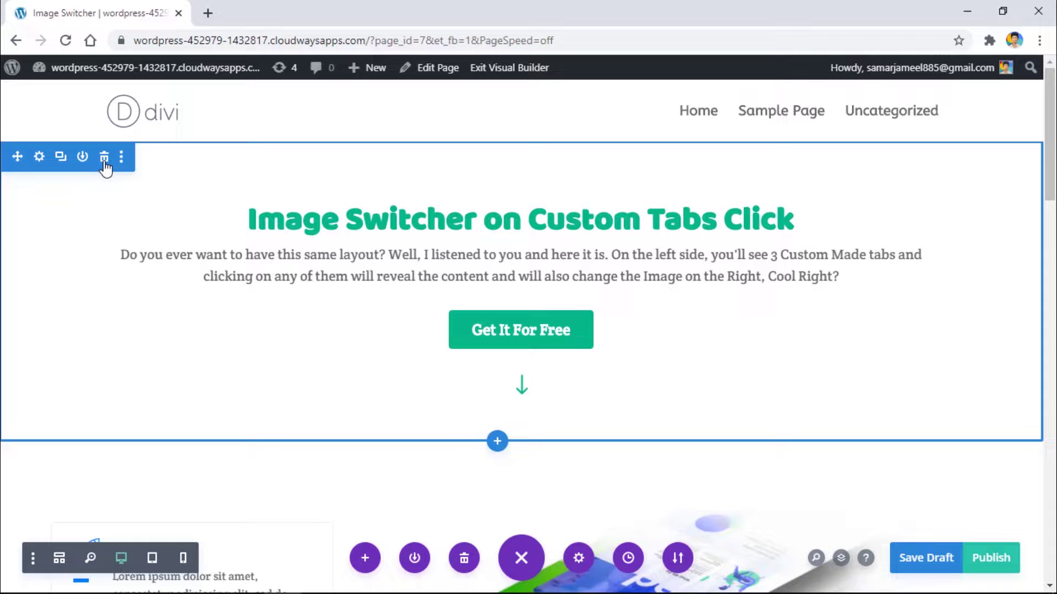
Step: Review the imported layout and publish the page
scroll(324, 197, "down", 7)
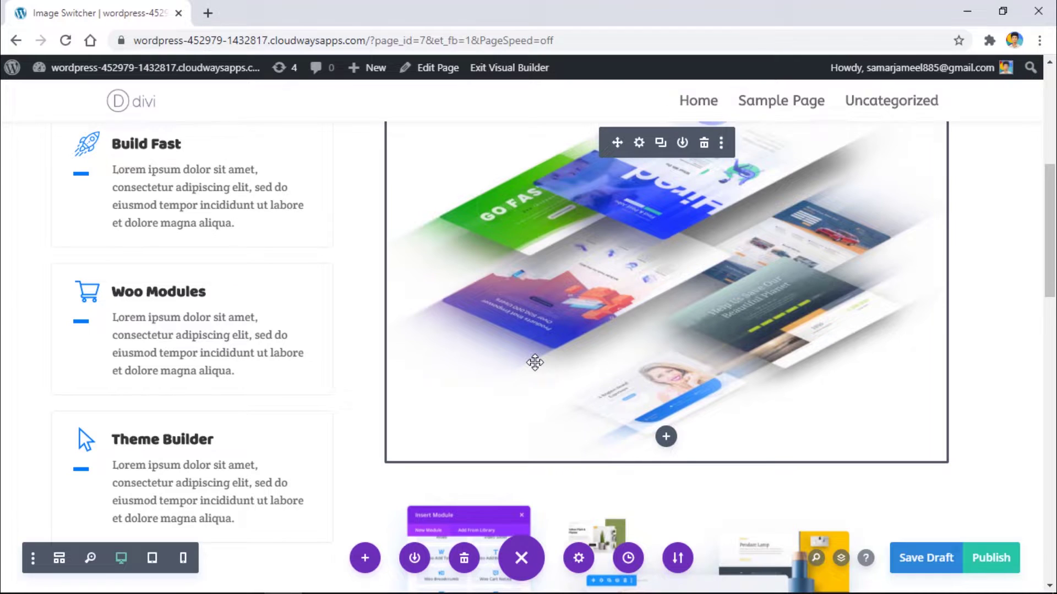
left_click_drag(534, 362, 440, 291)
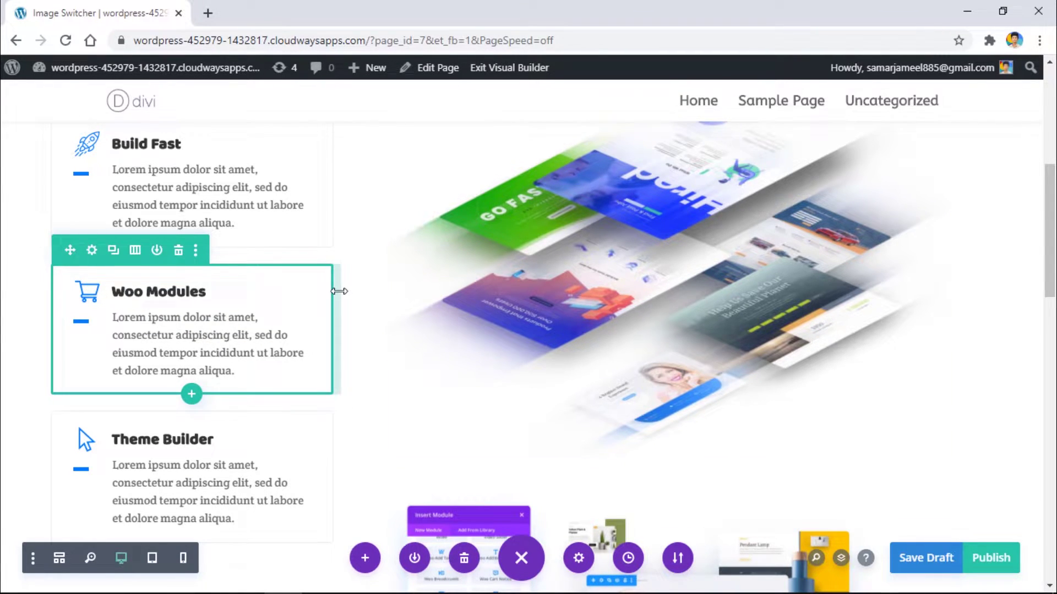
scroll(345, 281, "up", 7)
scroll(363, 278, "down", 6)
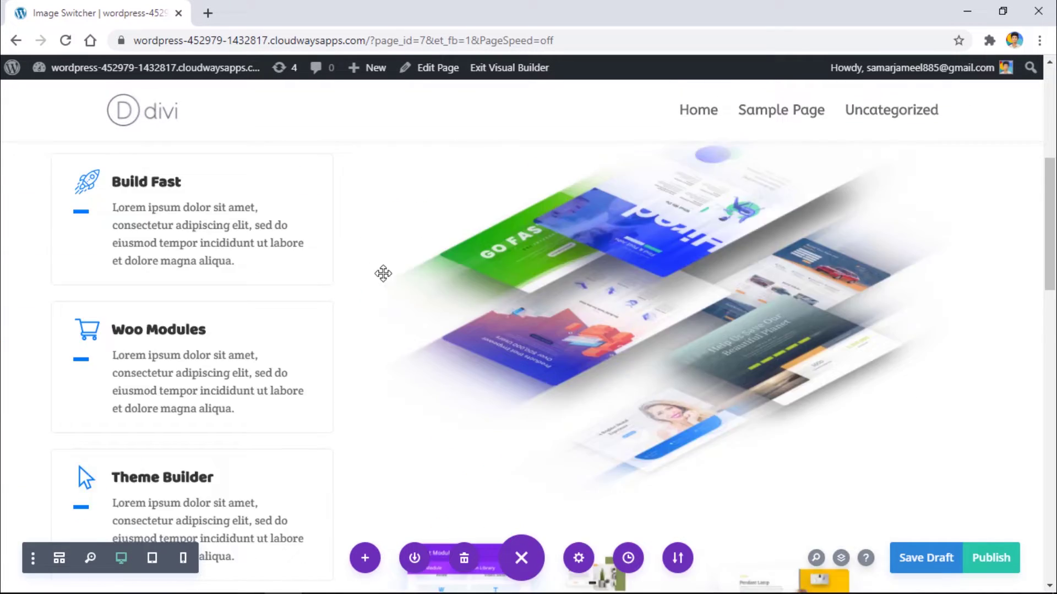
scroll(383, 274, "down", 11)
scroll(600, 300, "up", 6)
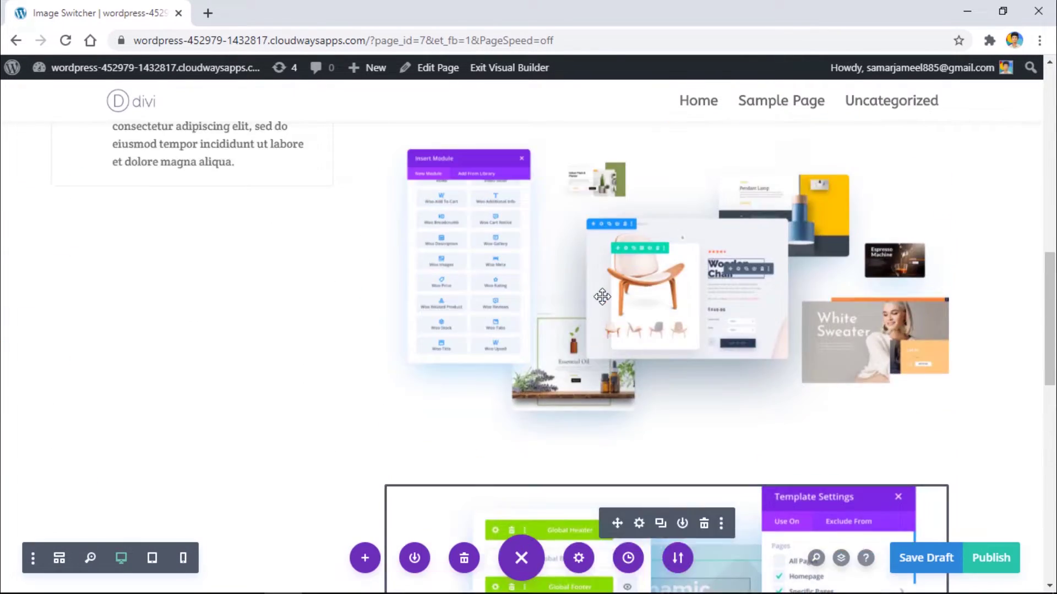
scroll(602, 297, "up", 10)
left_click(1005, 553)
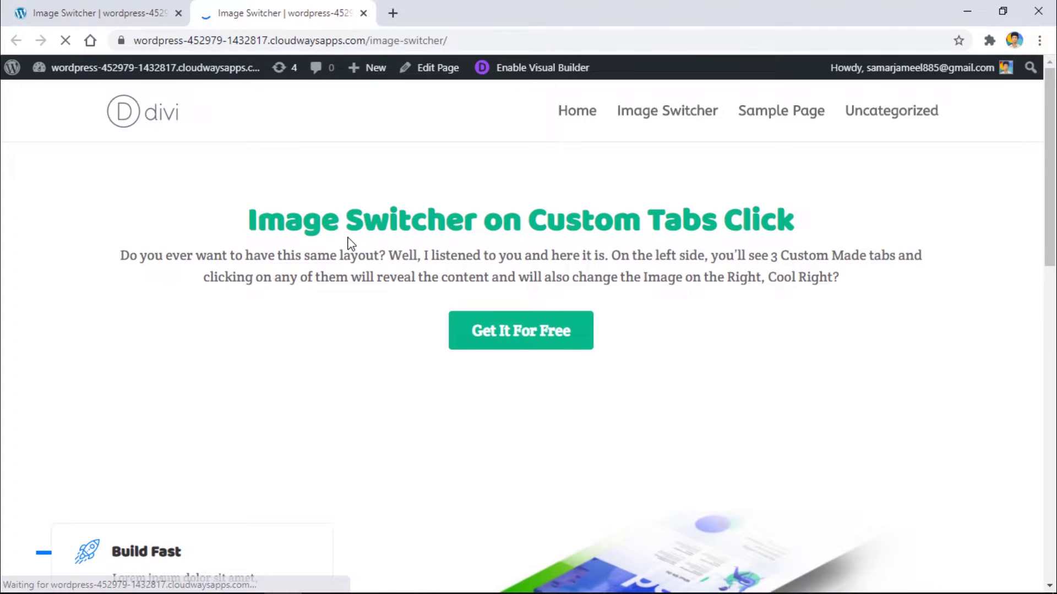
Step: Toggle Woo Modules, Build Fast and Theme Builder on the live page, ending on Theme Builder
scroll(352, 243, "down", 4)
left_click(250, 418)
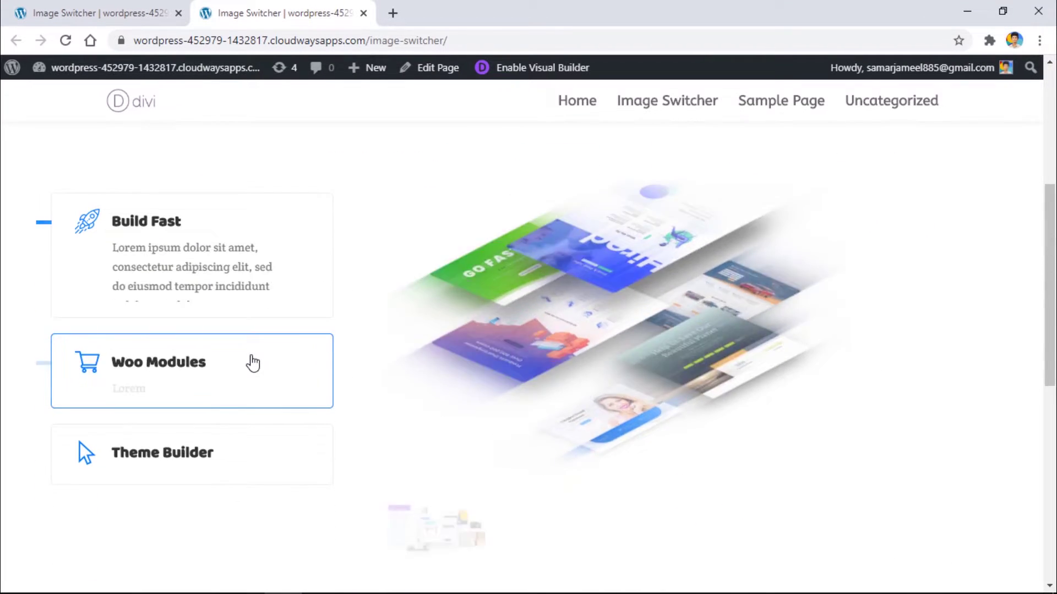
left_click(255, 451)
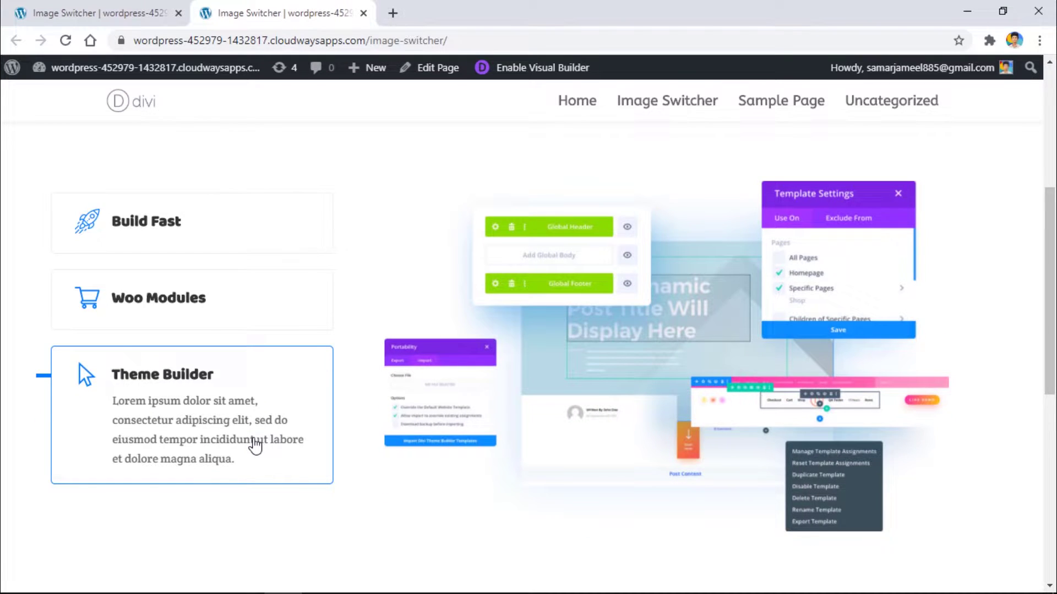
left_click(238, 330)
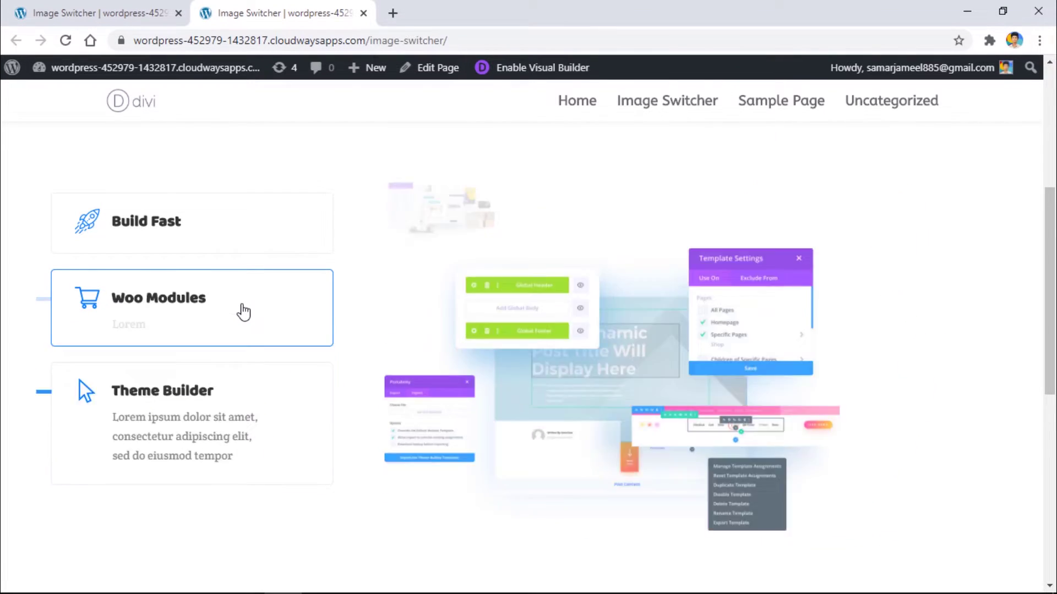
left_click(249, 244)
left_click(235, 373)
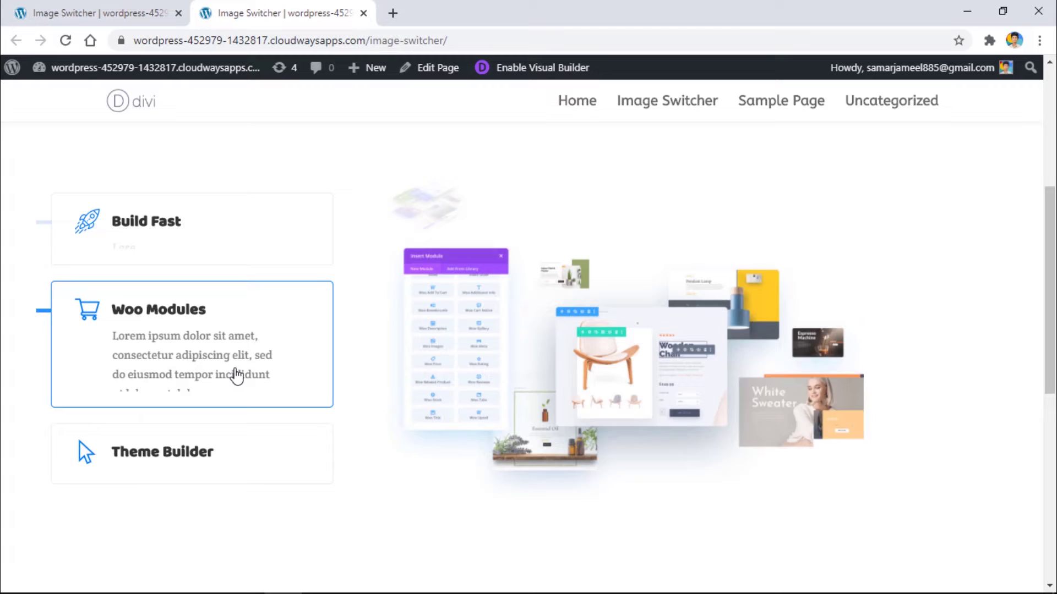
left_click(231, 448)
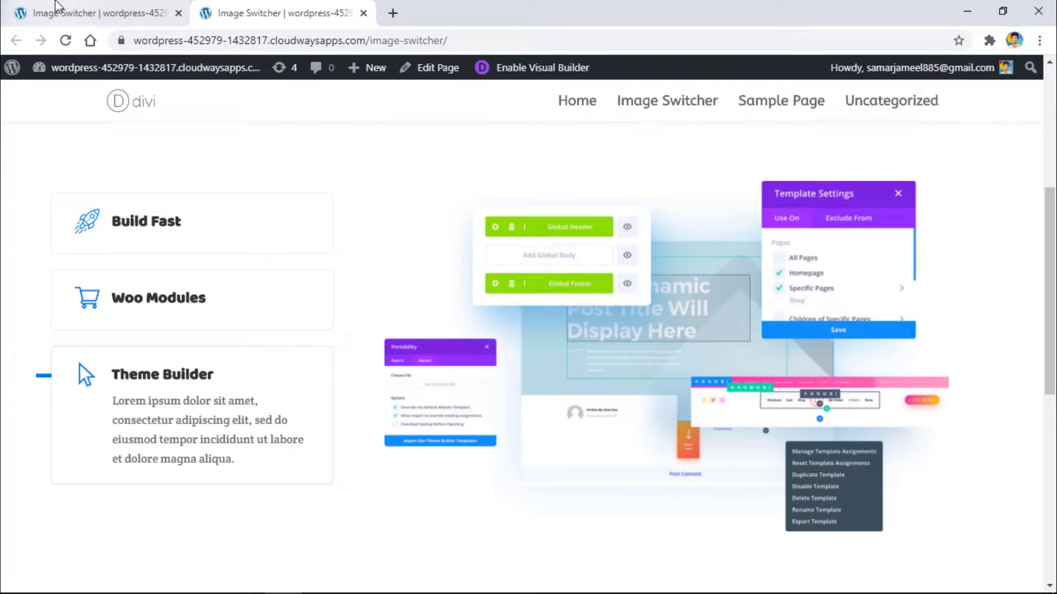
Step: Back in the Visual Builder, open the module picker below the Woo Modules text
left_click(94, 13)
scroll(172, 286, "down", 1)
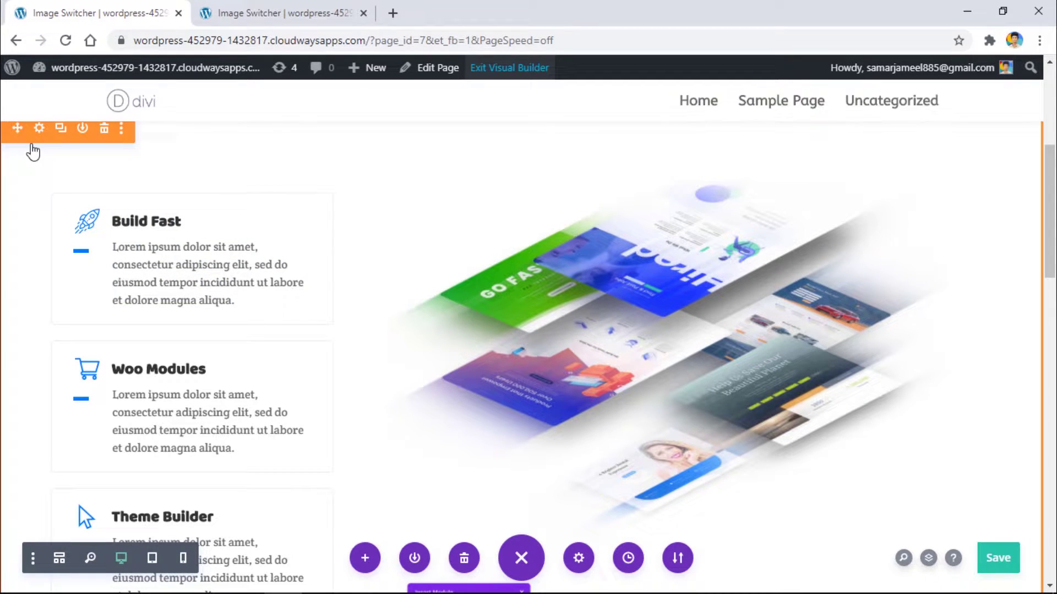
scroll(38, 189, "up", 1)
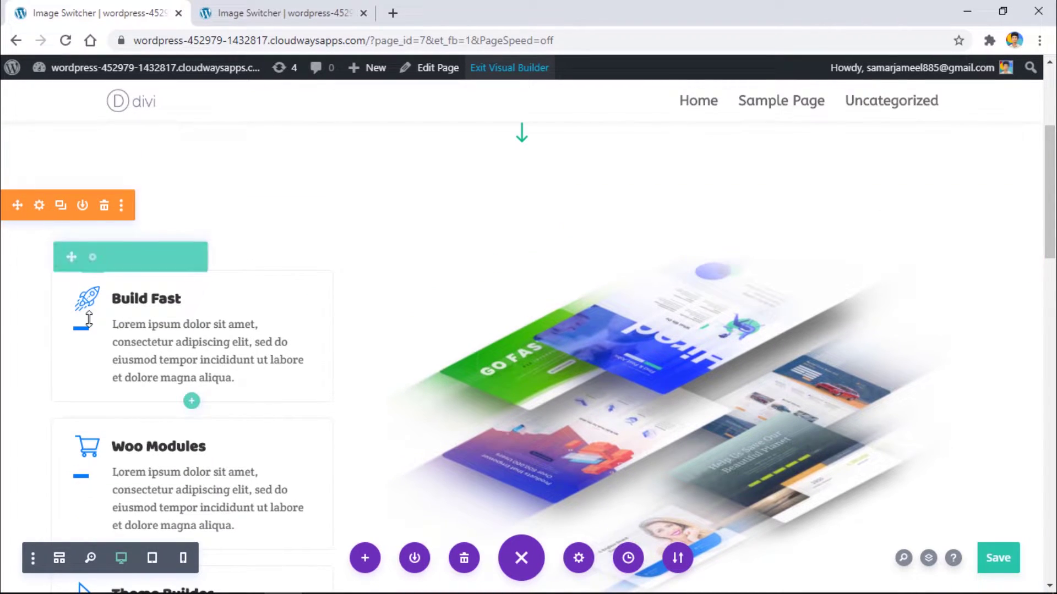
scroll(95, 259, "down", 3)
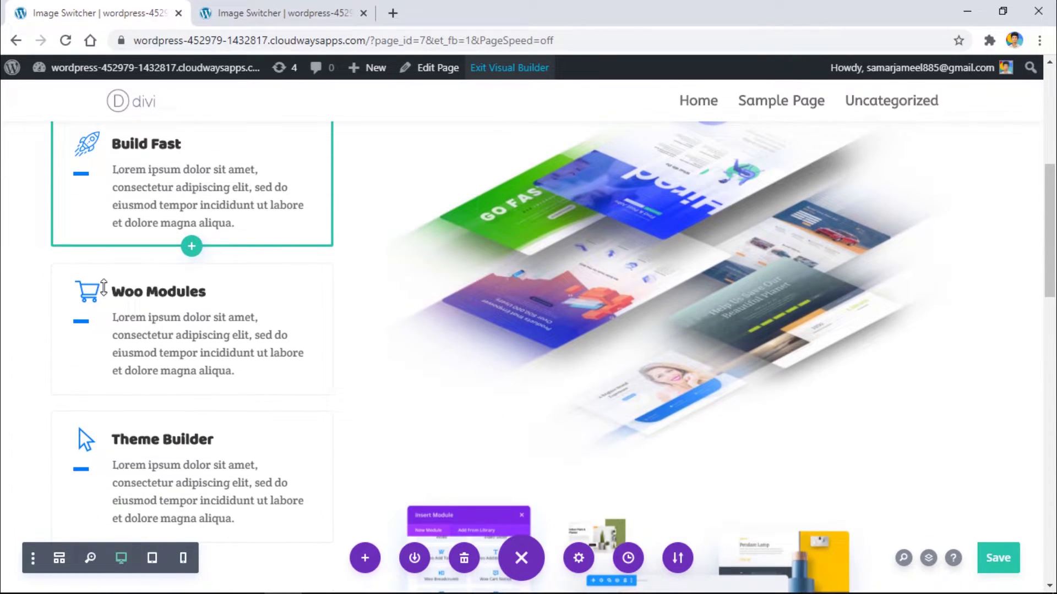
scroll(638, 187, "up", 1)
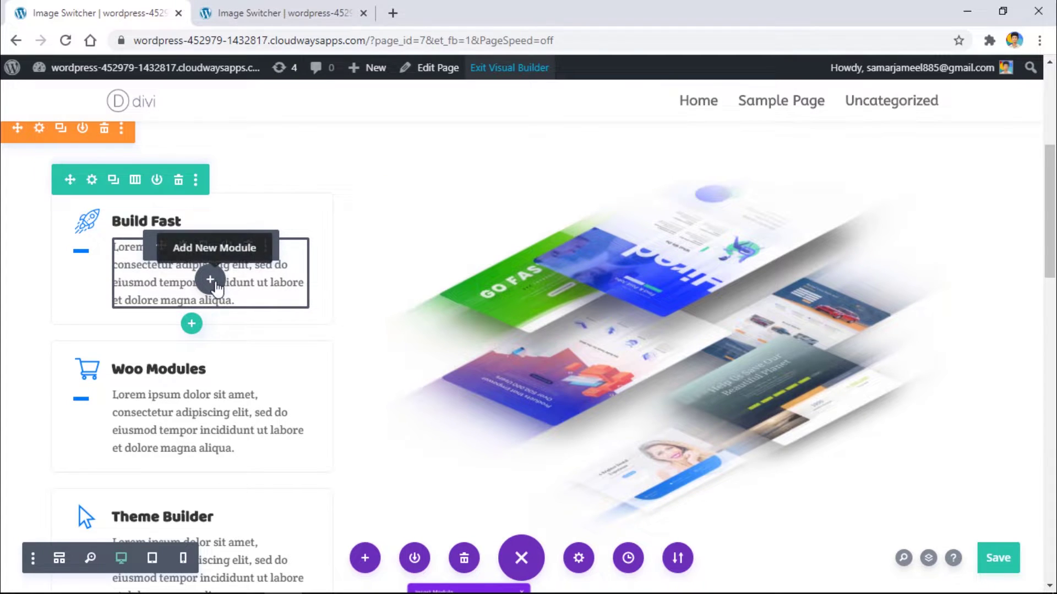
scroll(214, 314, "down", 1)
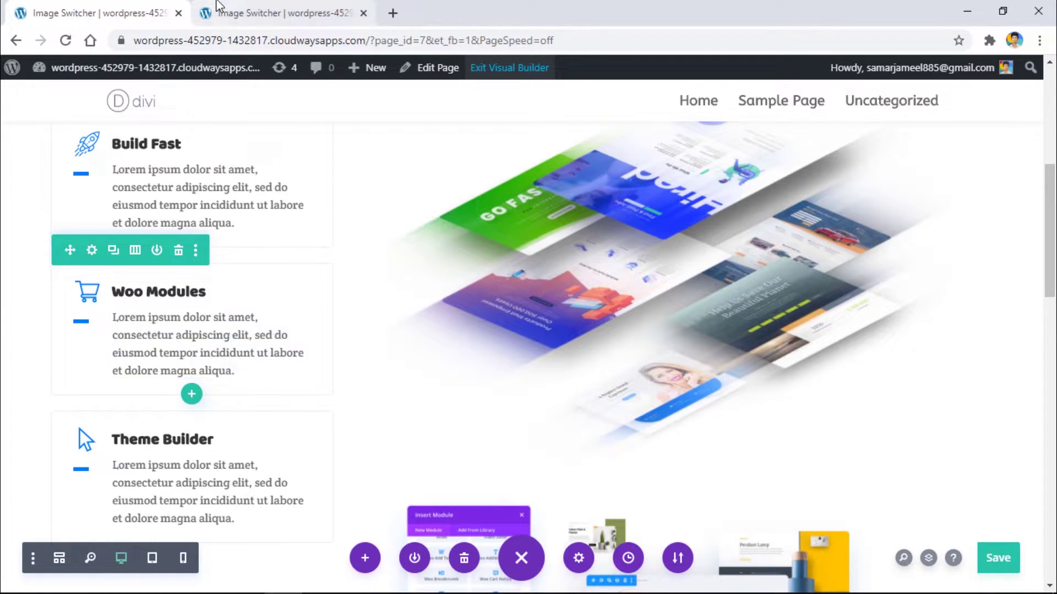
left_click(219, 359)
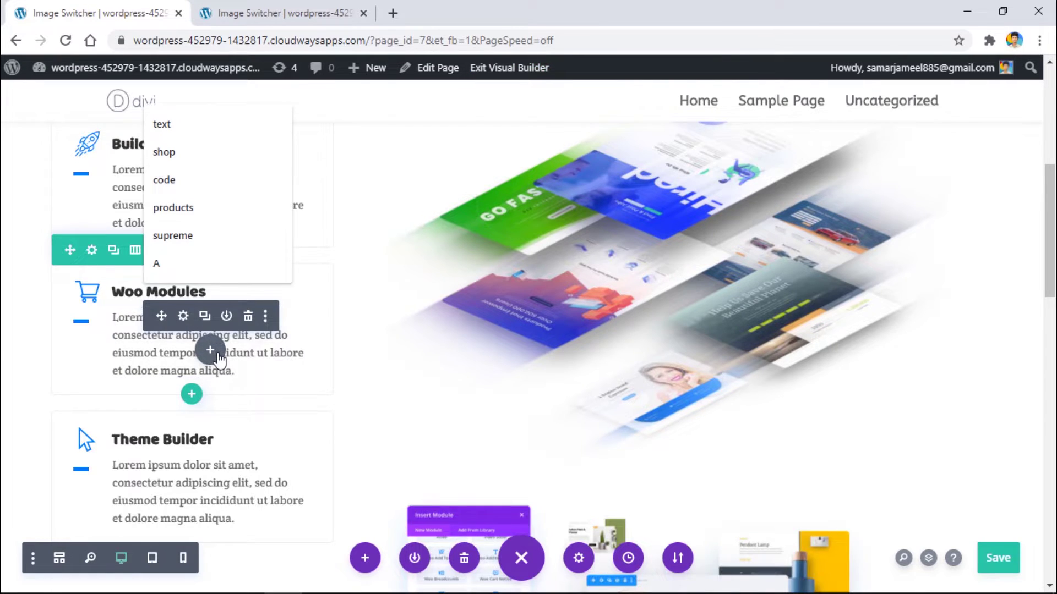
Step: Insert a Button module and change its text to 'More Info'
type("button")
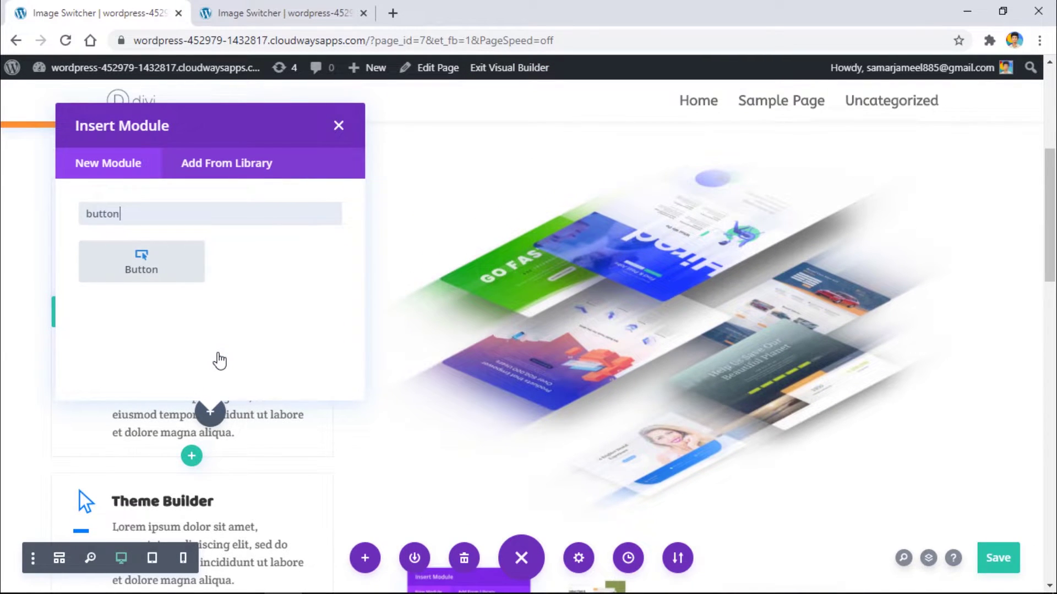
left_click(164, 274)
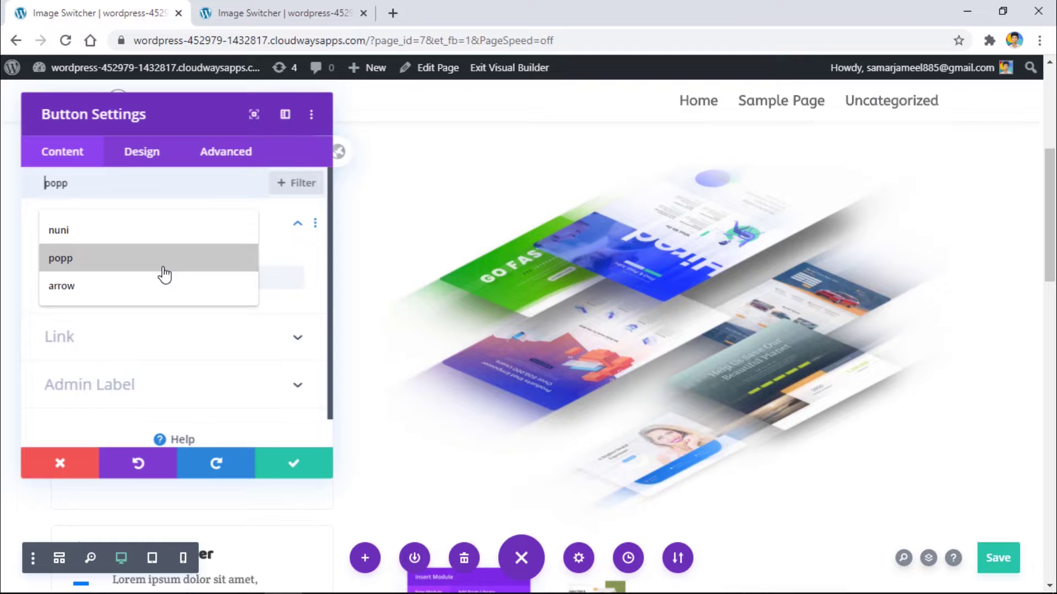
left_click_drag(141, 118, 750, 143)
triple_click(704, 307)
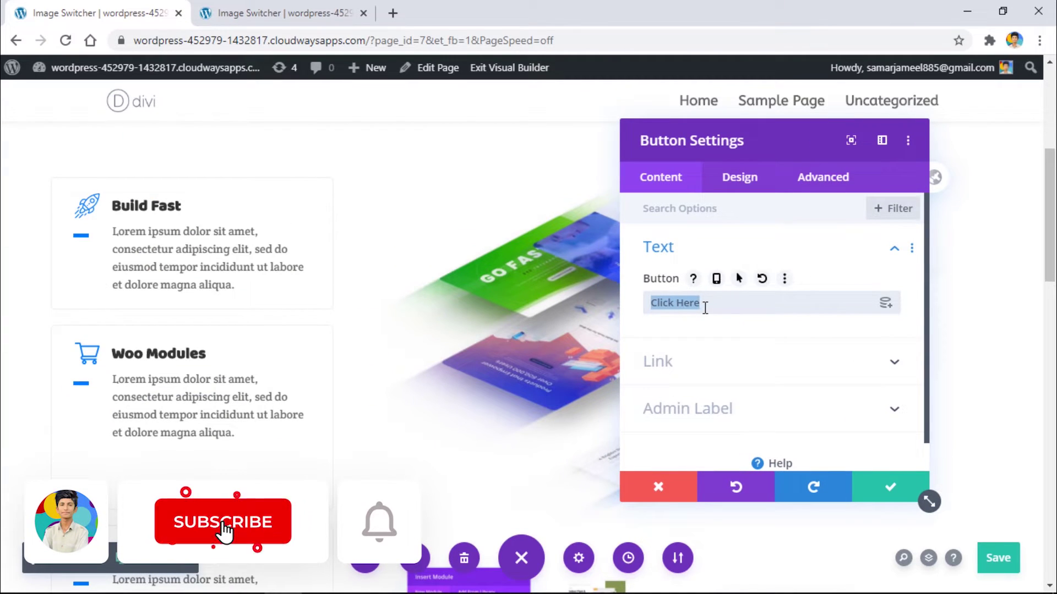
type("More Info")
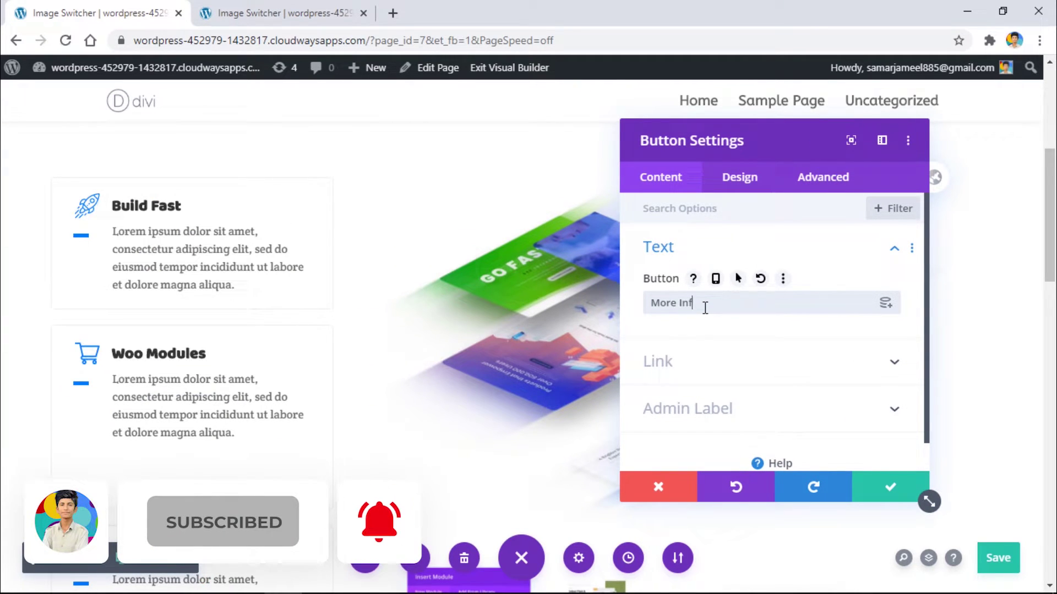
left_click(683, 379)
left_click(687, 269)
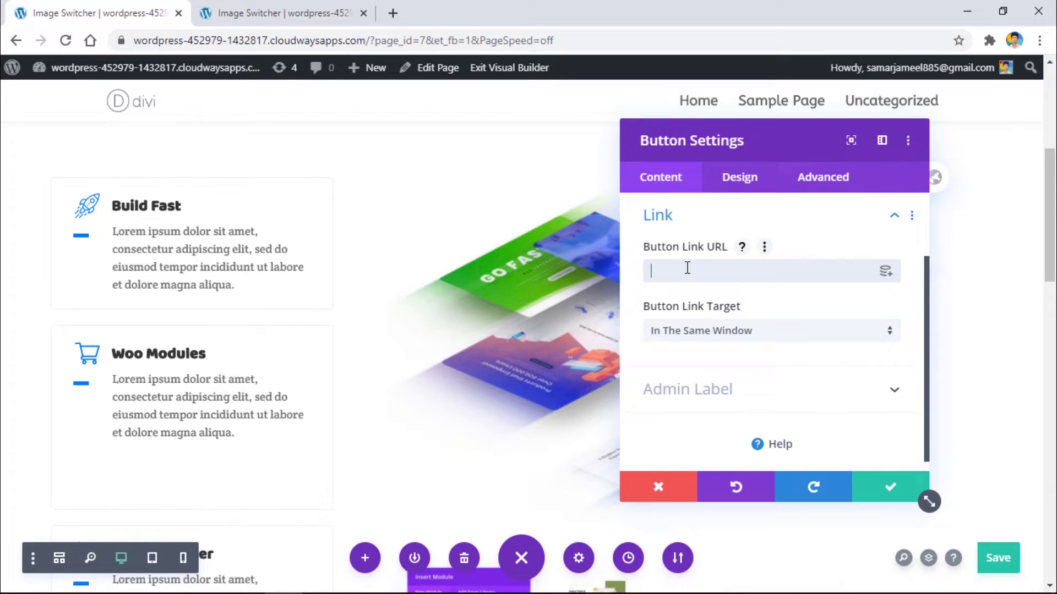
Step: Enable custom button styles with a blue #0c71c3 background and 17px text
left_click(739, 179)
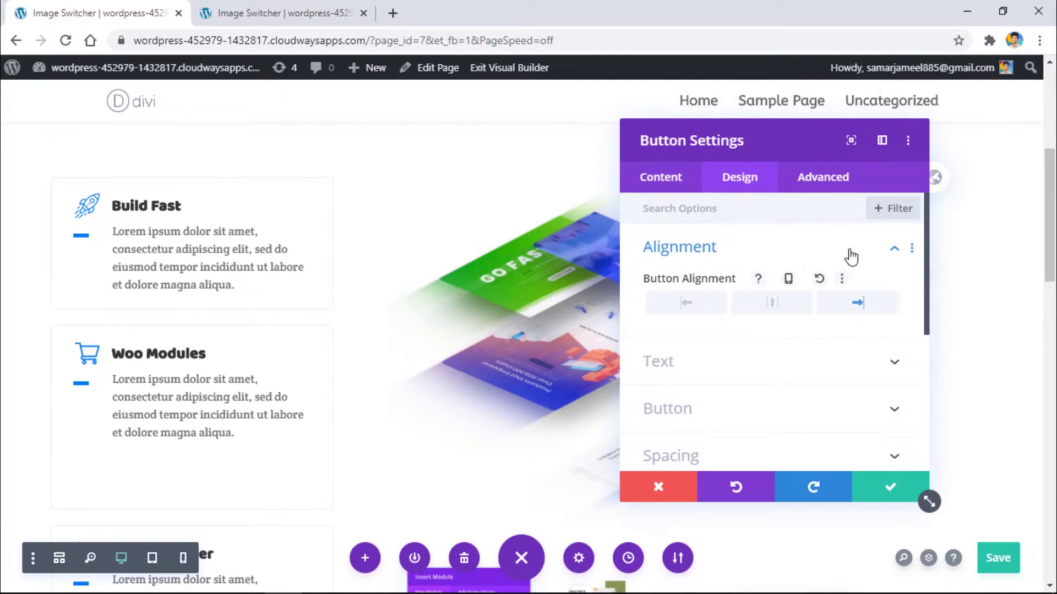
left_click(850, 255)
left_click(734, 339)
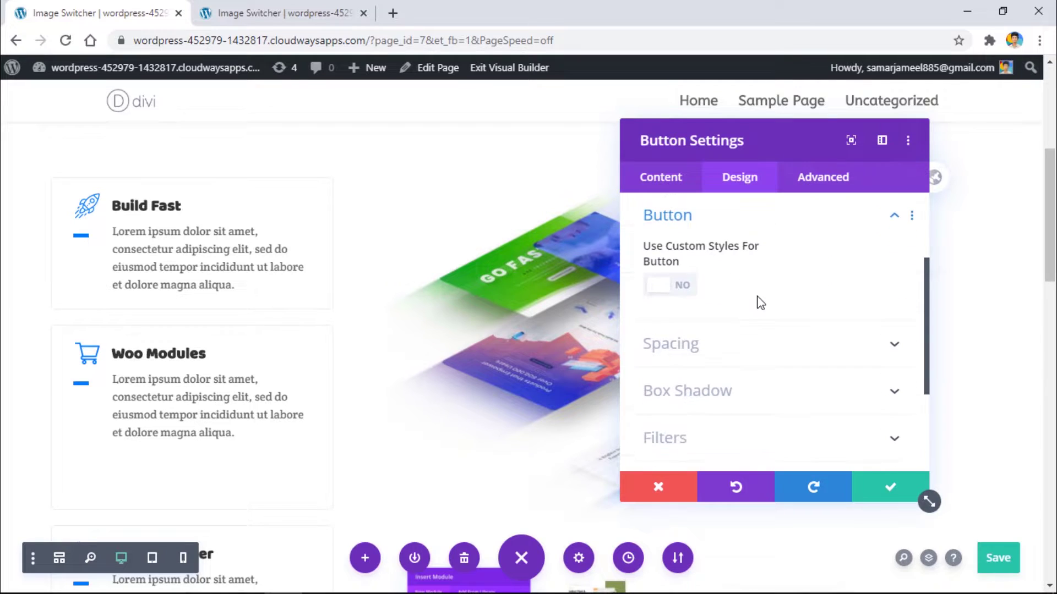
left_click(684, 287)
scroll(717, 285, "down", 2)
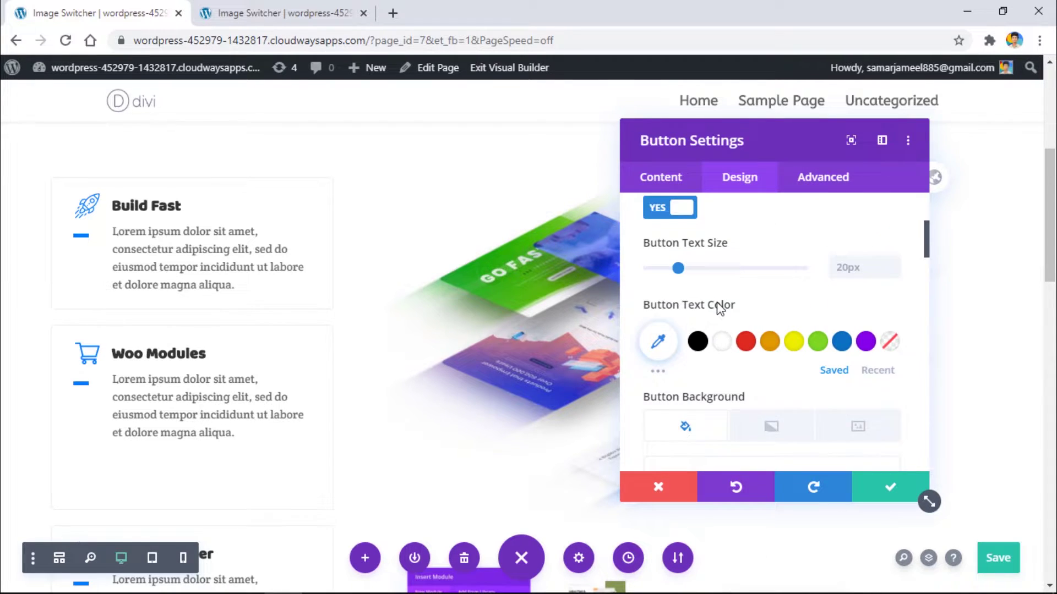
scroll(721, 275, "down", 3)
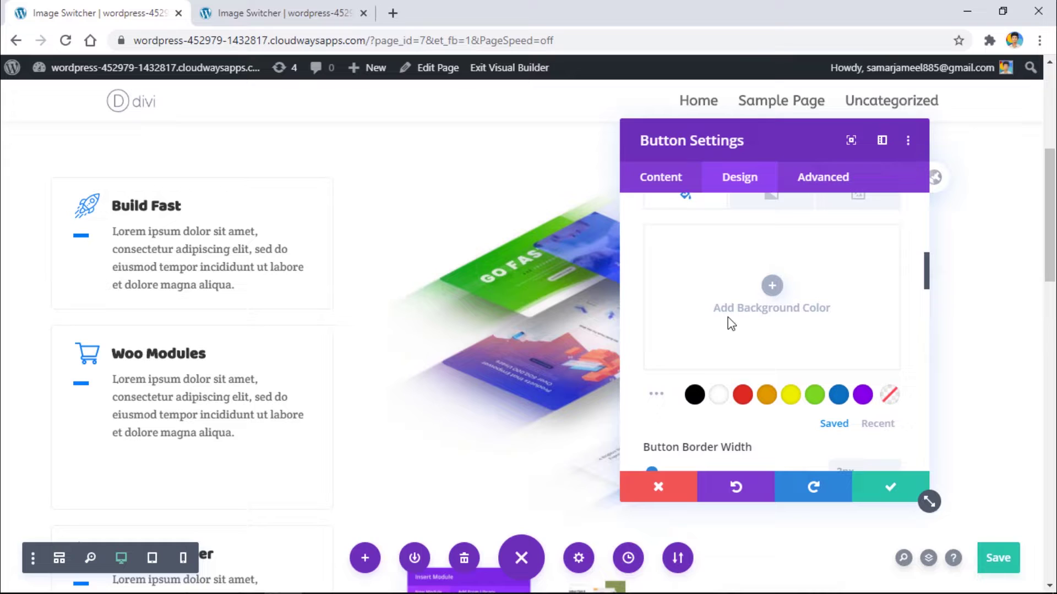
left_click(839, 395)
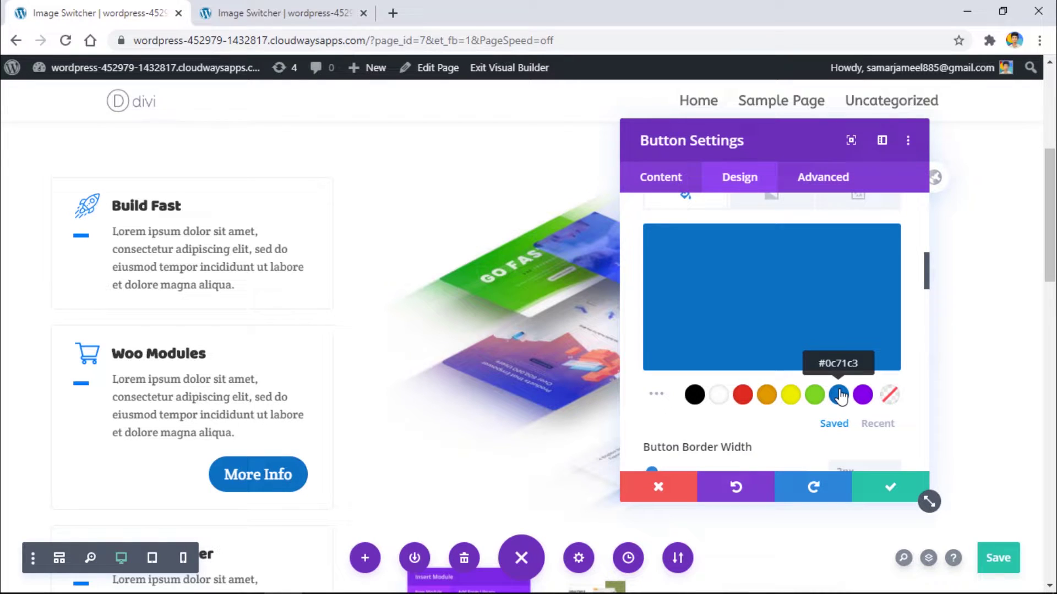
scroll(839, 394, "up", 5)
scroll(905, 308, "down", 3)
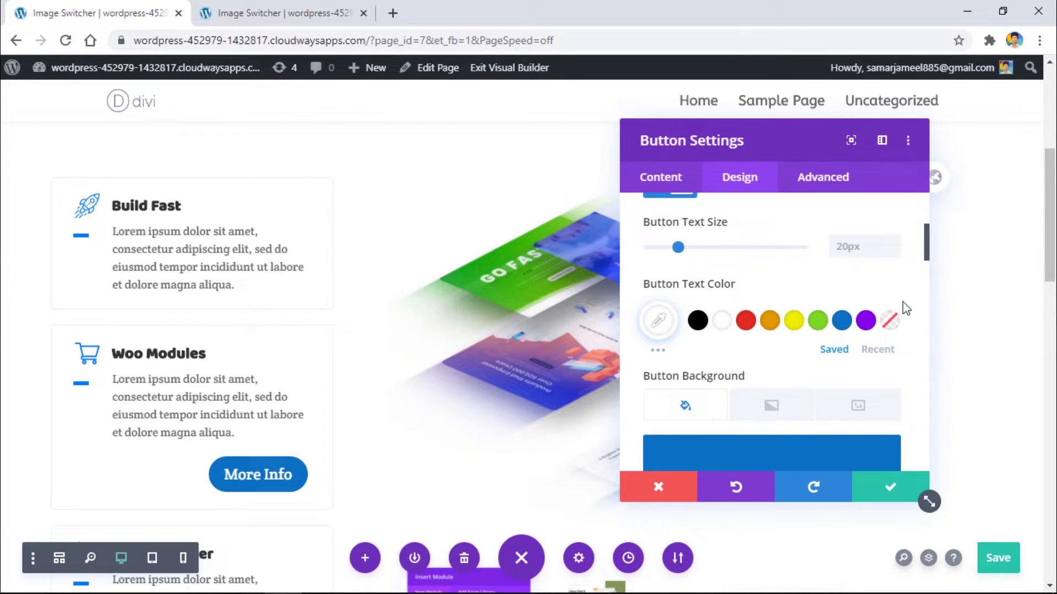
left_click(893, 252)
left_click(893, 252)
left_click(893, 252)
scroll(755, 271, "up", 3)
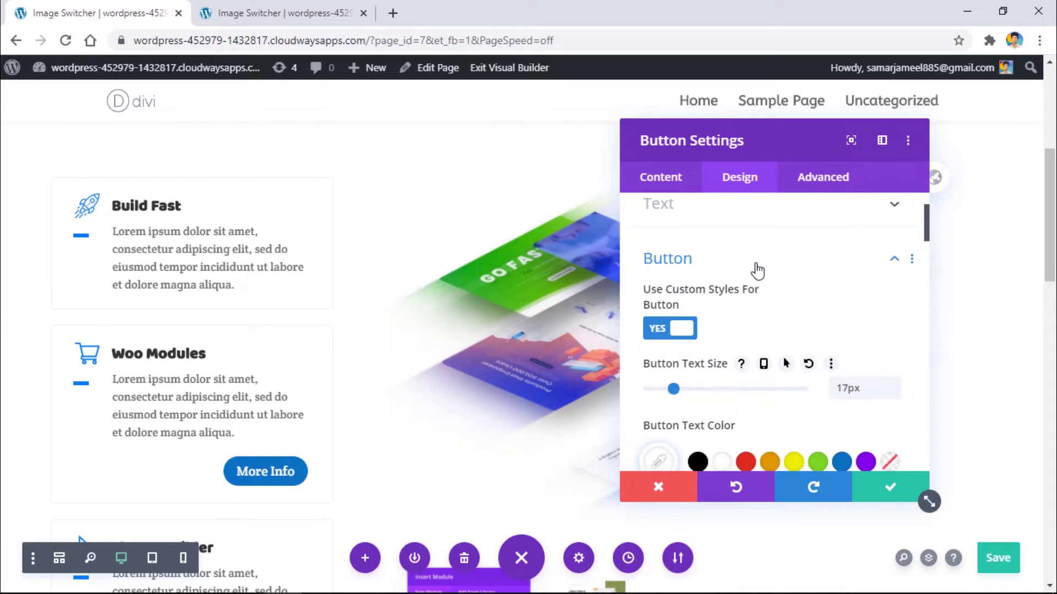
left_click(722, 280)
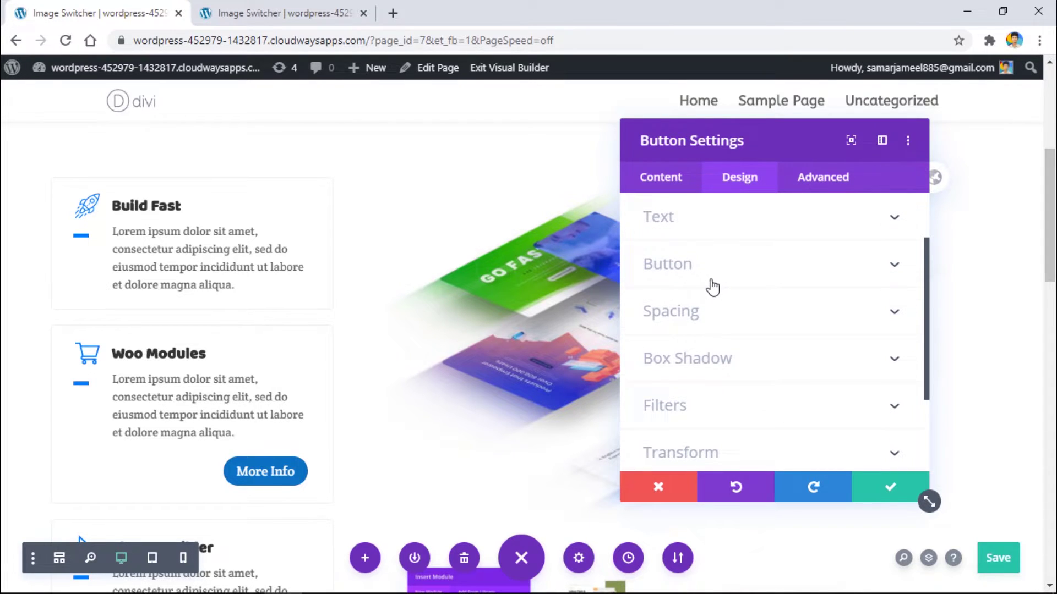
Step: Set the More Info button's border radius to 5px
left_click(710, 311)
scroll(688, 290, "up", 3)
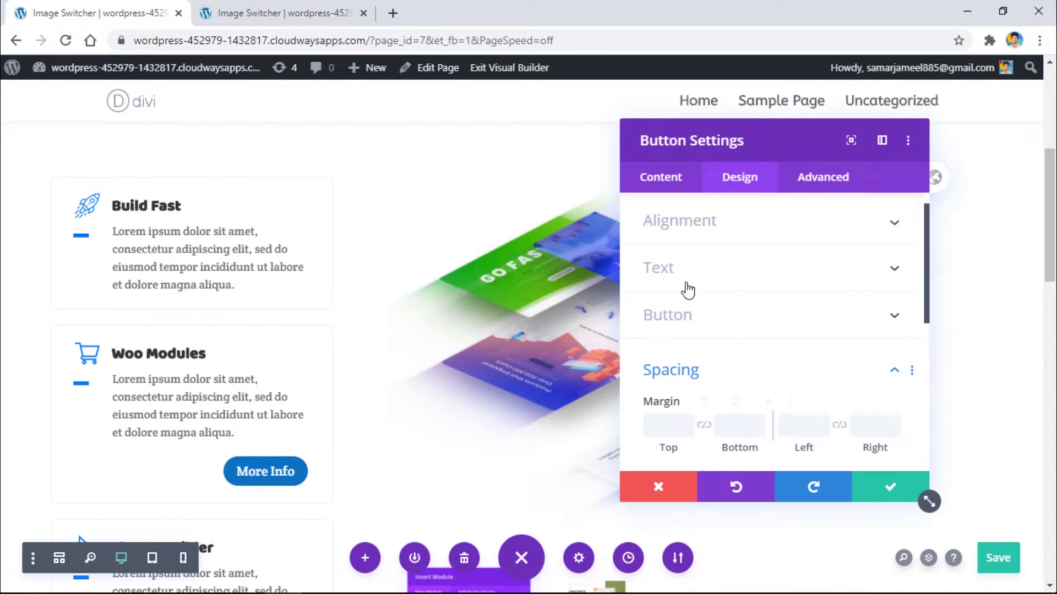
left_click(808, 315)
scroll(812, 273, "down", 8)
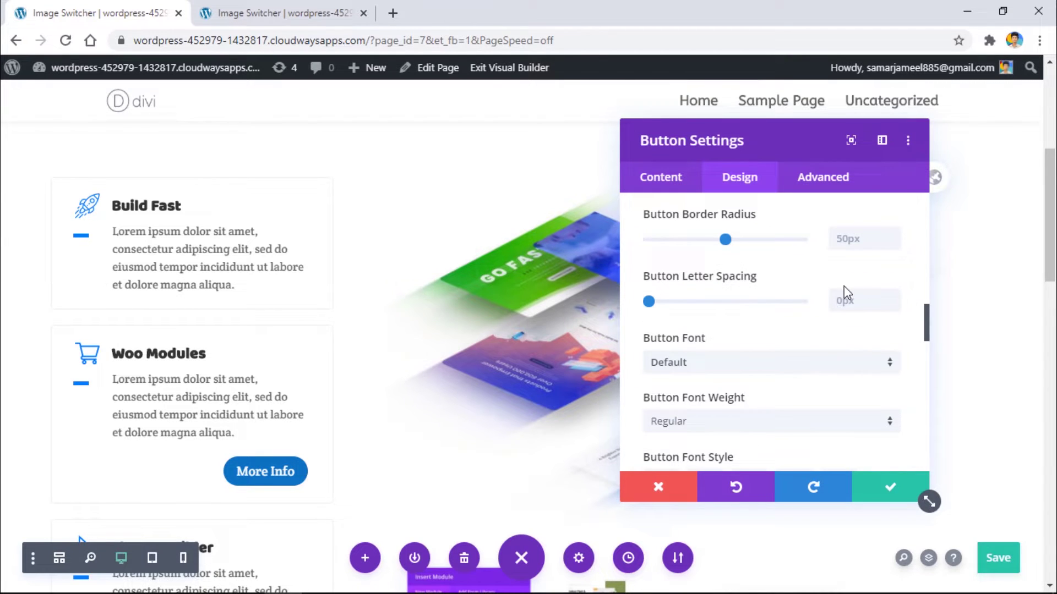
left_click(870, 240)
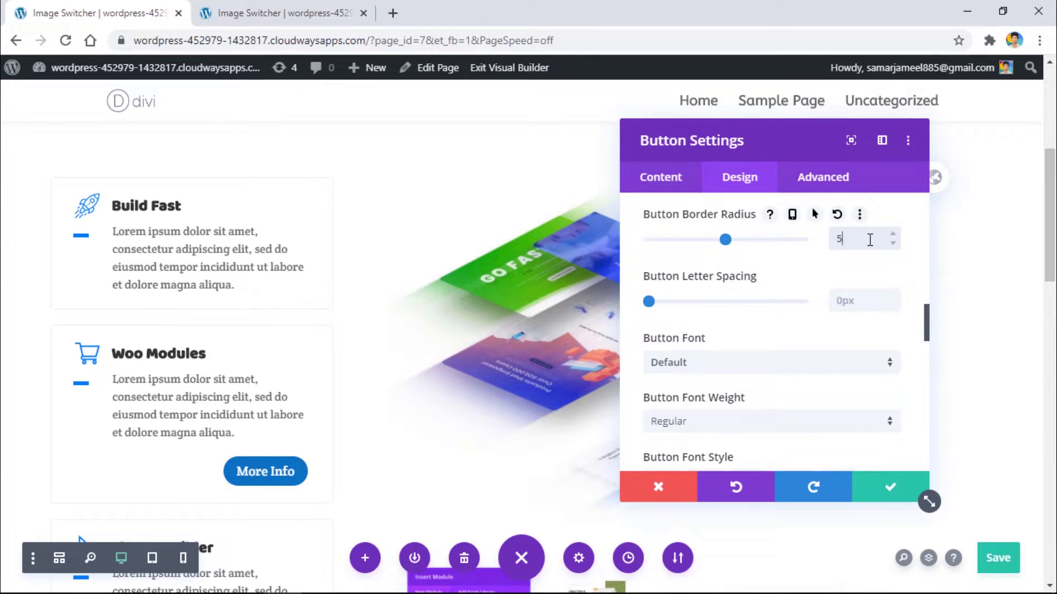
type("px")
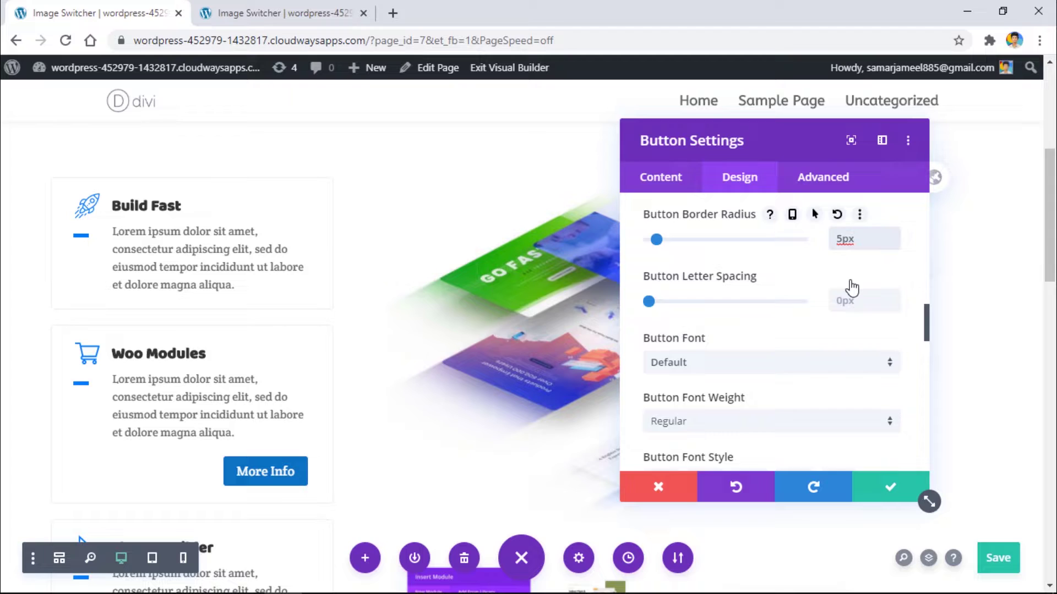
scroll(852, 287, "down", 2)
scroll(913, 314, "up", 8)
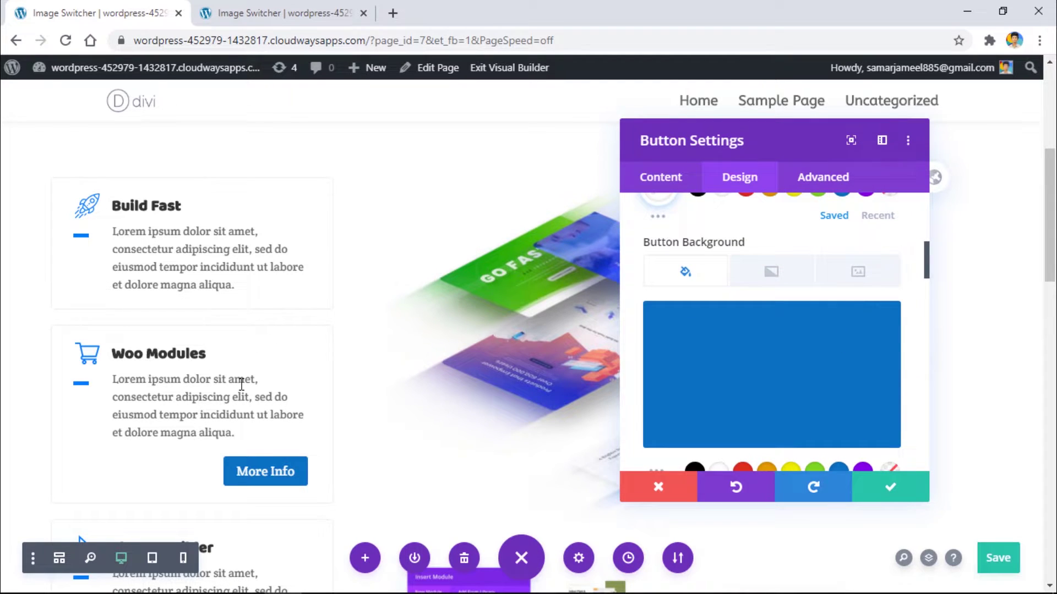
Step: Save the button settings and inspect the Woo Modules text module's CSS ID & Classes
left_click(920, 495)
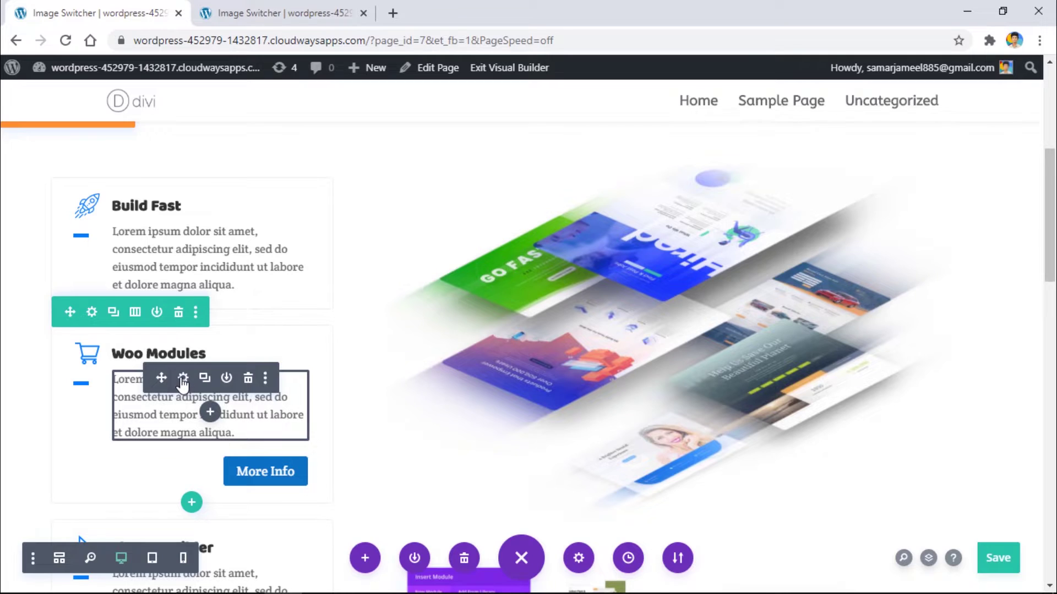
left_click(182, 379)
left_click(820, 186)
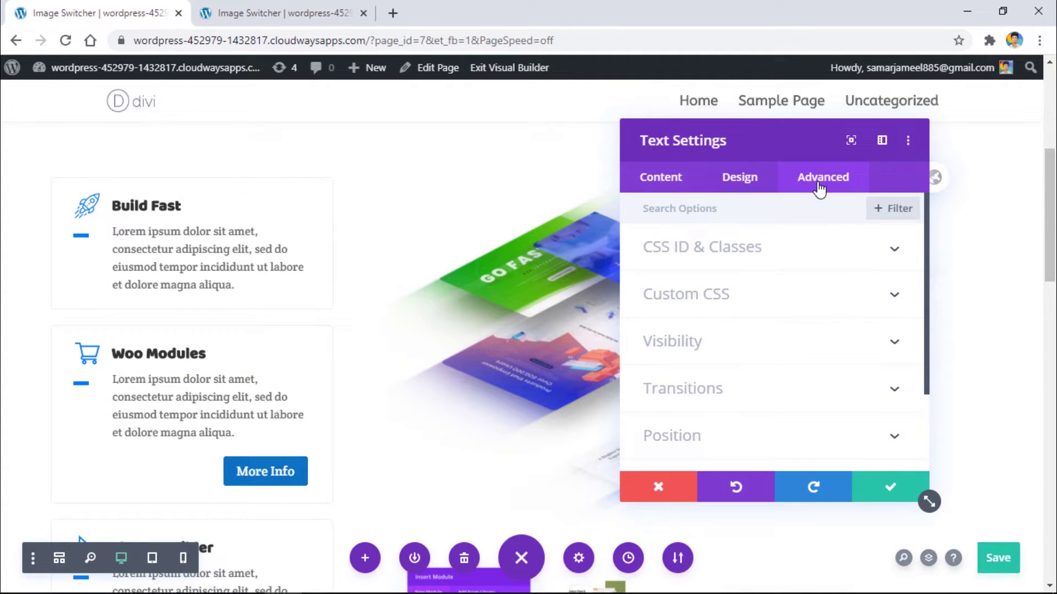
left_click(893, 250)
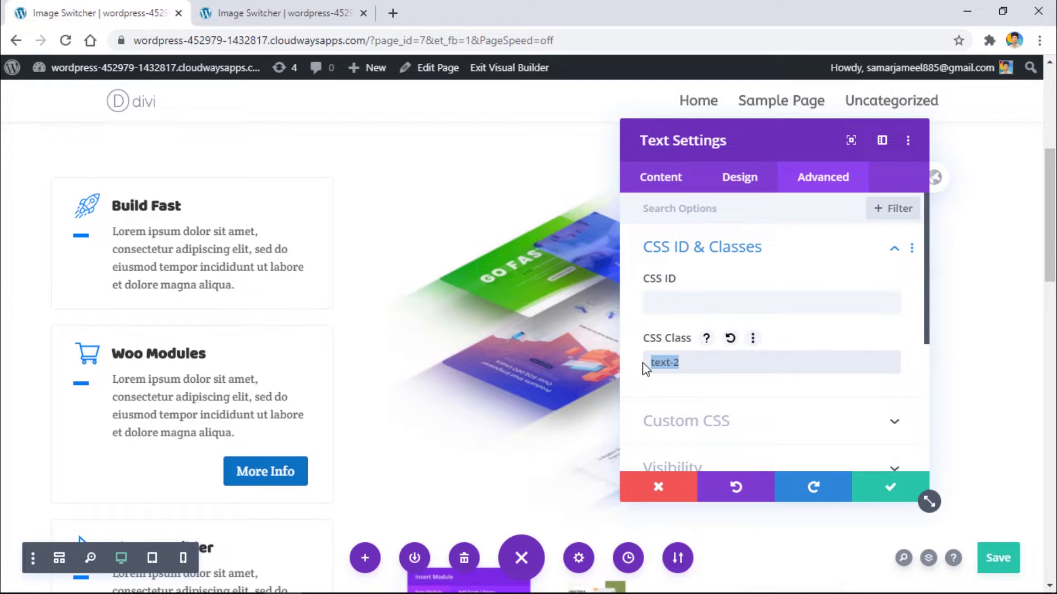
Step: Give the More Info button the CSS class text-2 and save the page
left_click(277, 468)
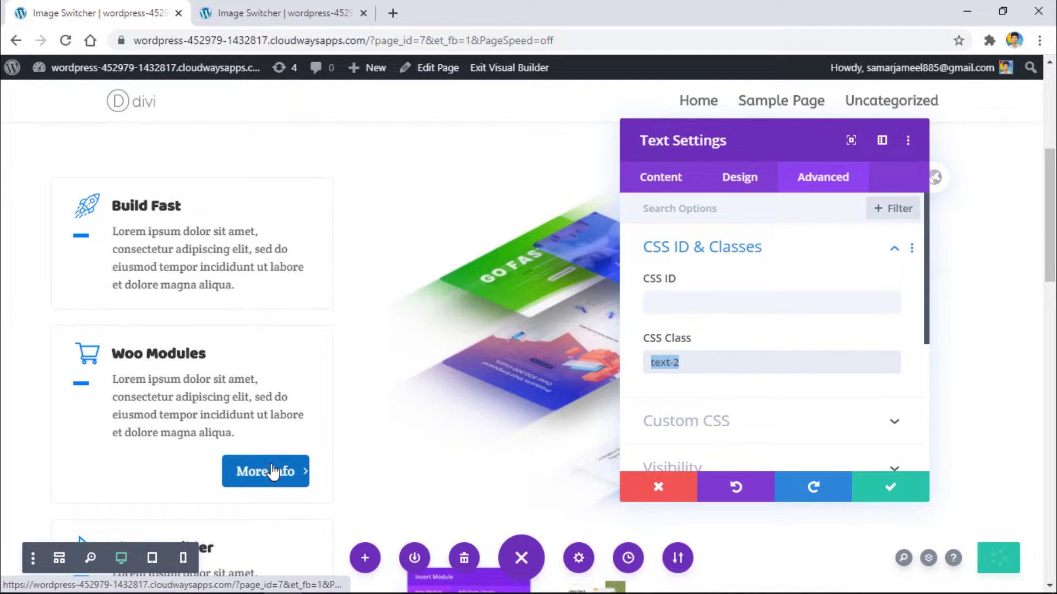
left_click(823, 177)
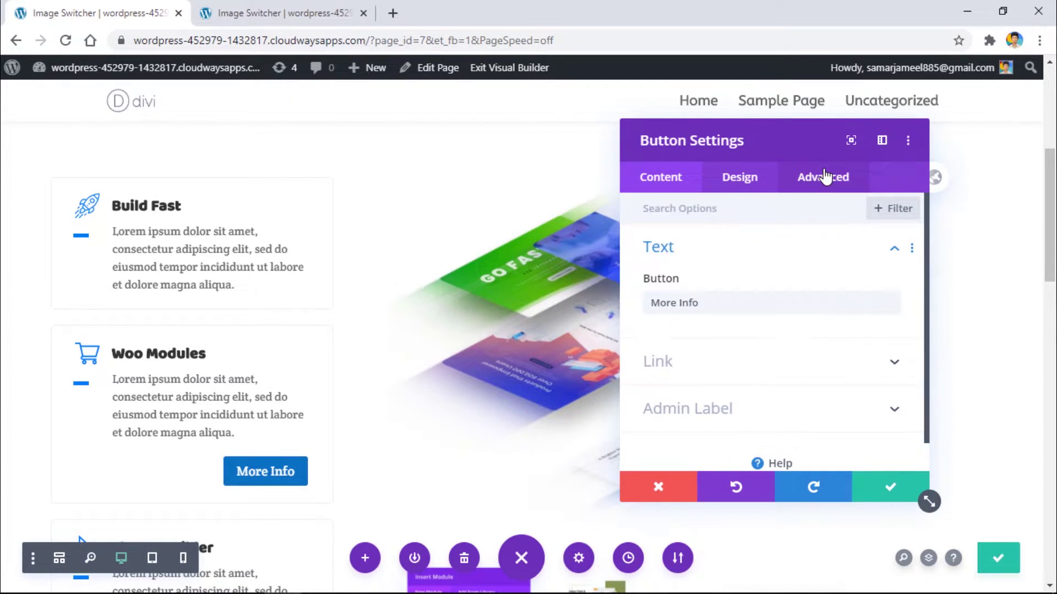
left_click(894, 250)
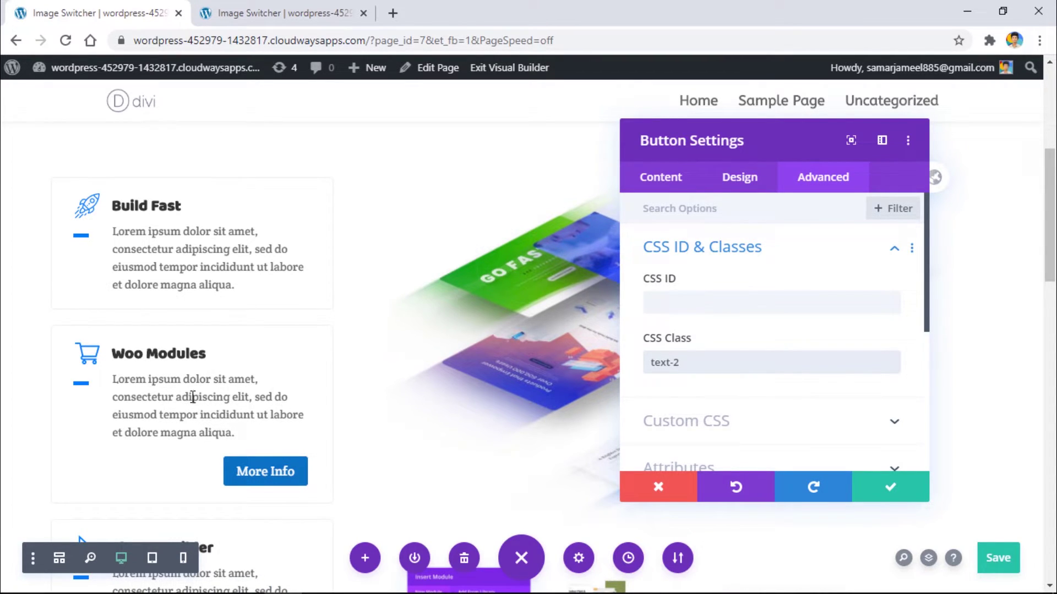
left_click(1011, 558)
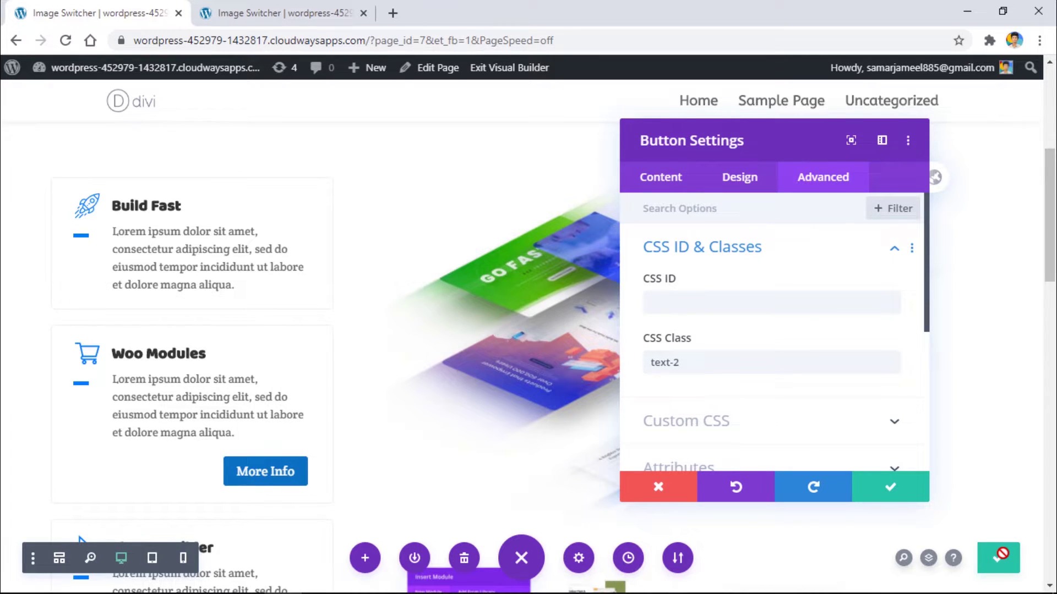
Step: Reload the live Image Switcher page in the other browser tab
left_click(278, 8)
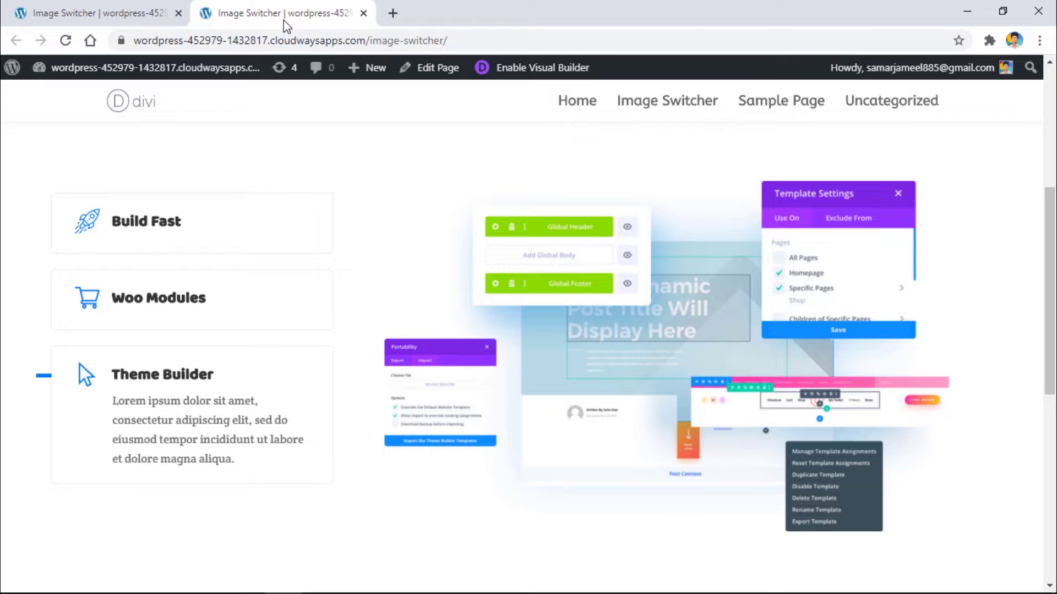
key("F5")
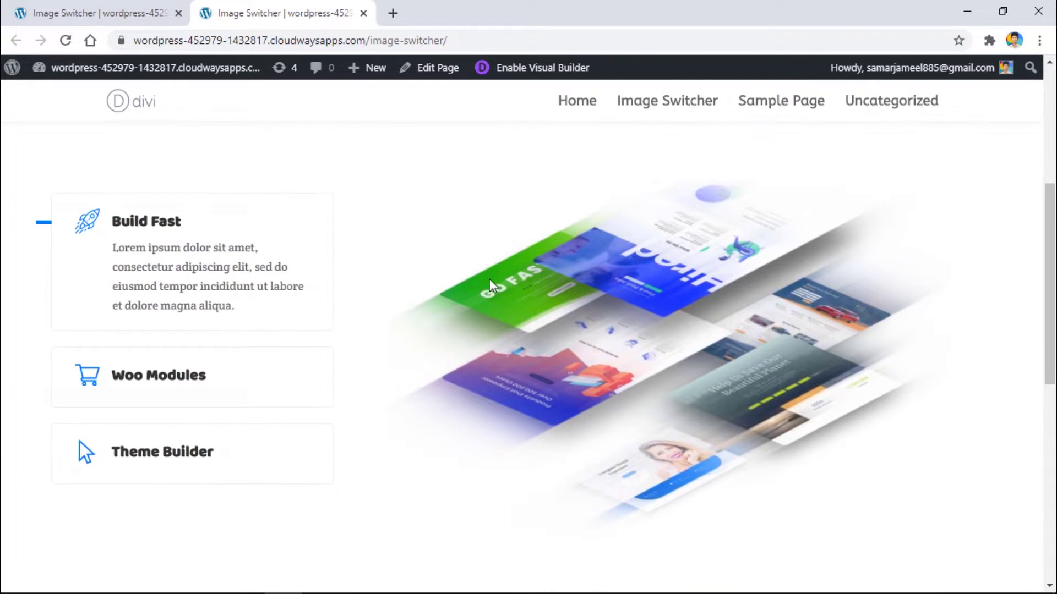
scroll(352, 295, "down", 1)
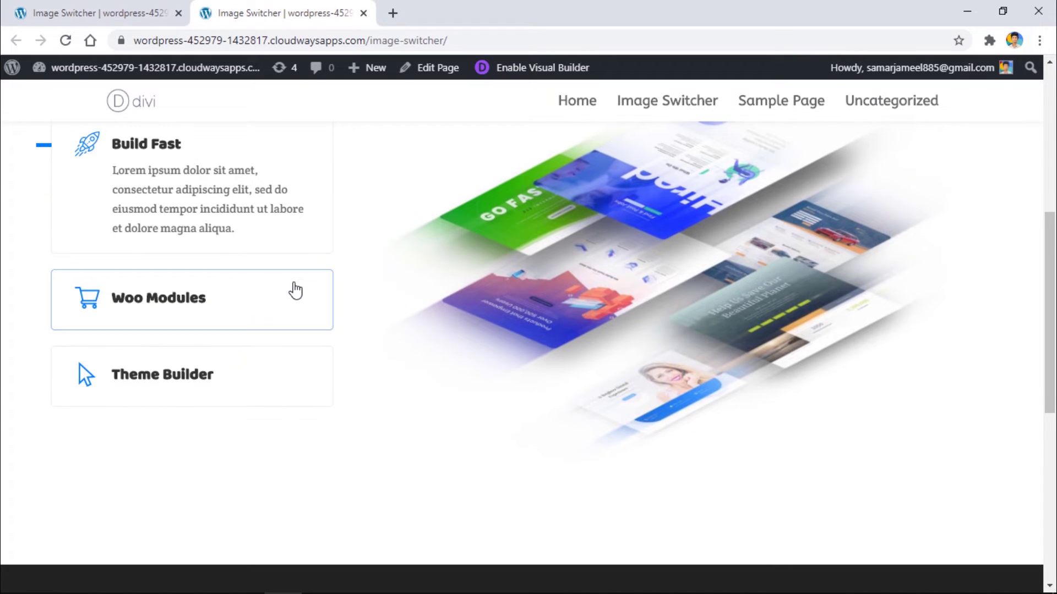
Step: Toggle repeatedly between the Woo Modules and Build Fast tabs to check the right-hand image swaps
left_click(296, 290)
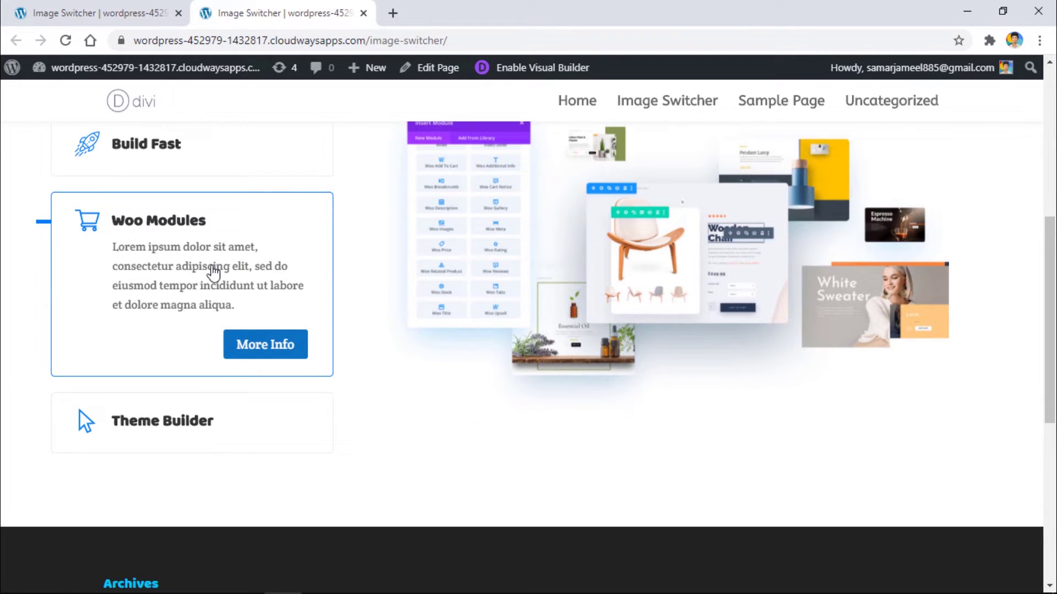
left_click(203, 149)
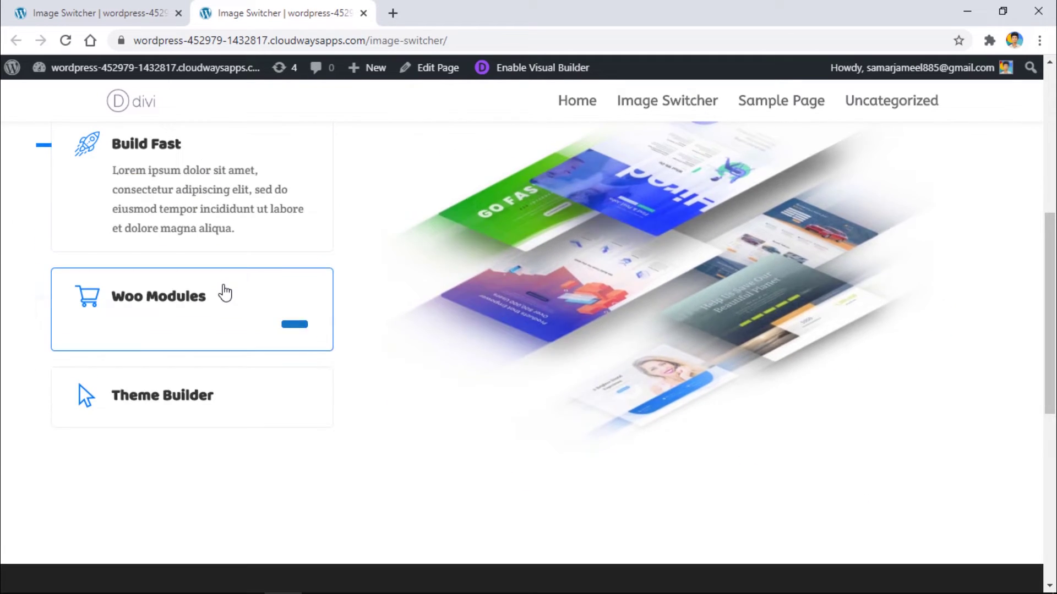
left_click(225, 294)
left_click(235, 164)
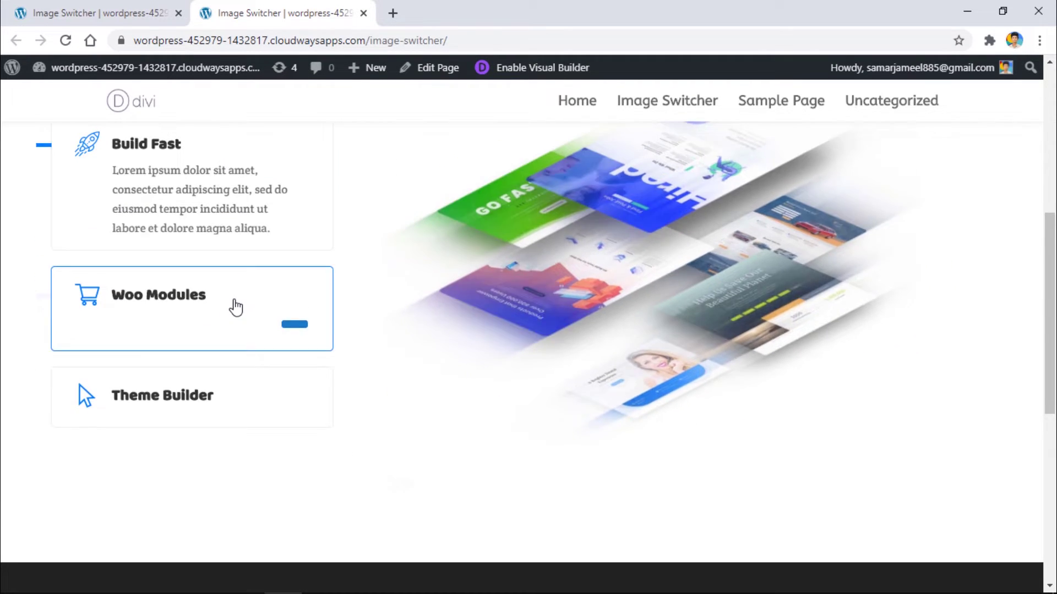
left_click(236, 307)
left_click(262, 165)
left_click(231, 303)
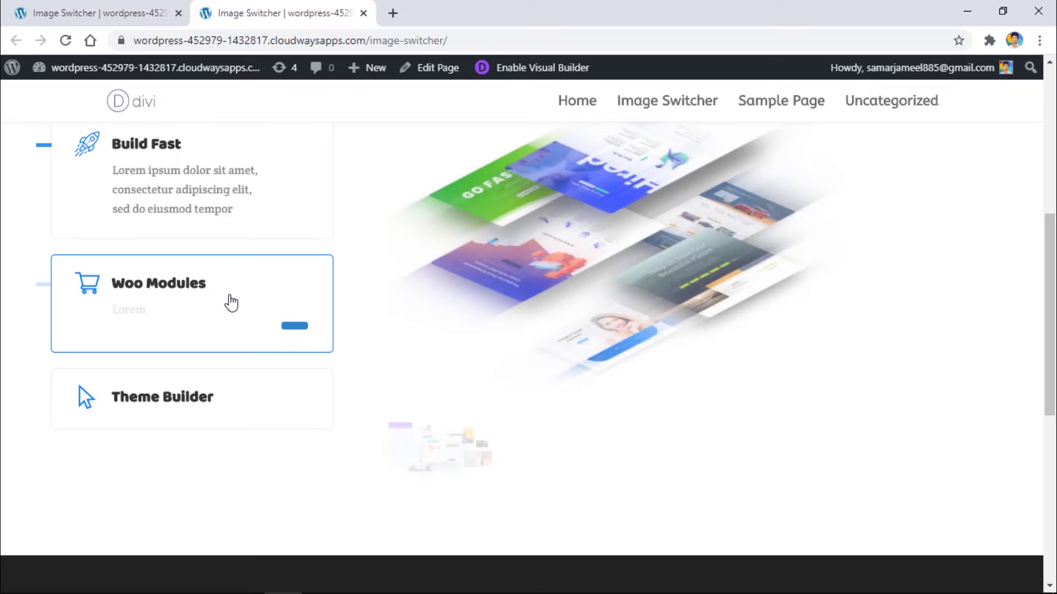
left_click(229, 166)
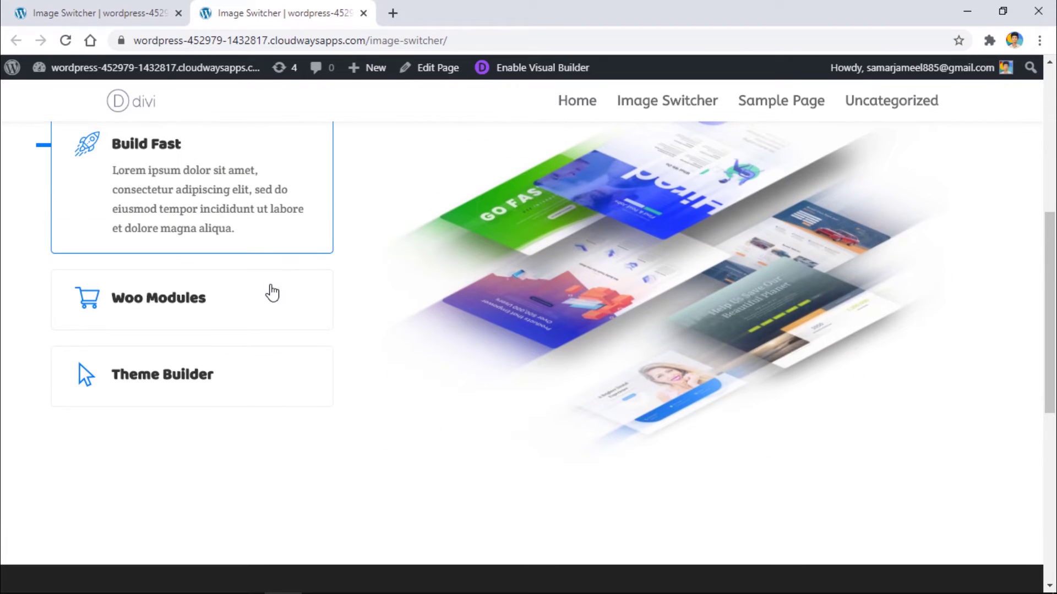
scroll(624, 313, "up", 1)
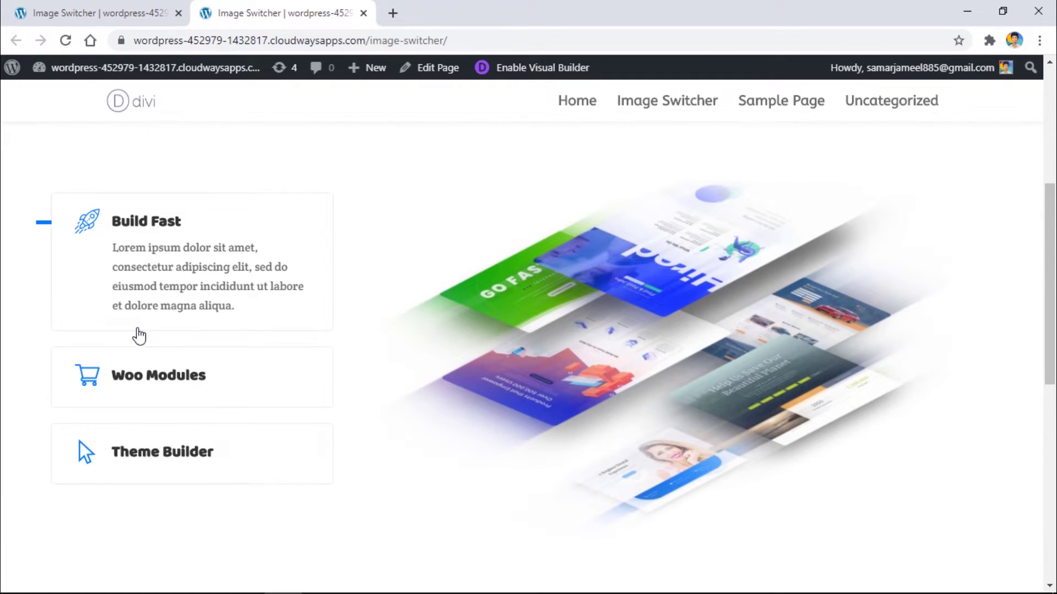
Step: Return to the visual builder and close the Button settings
left_click(172, 358)
left_click(99, 13)
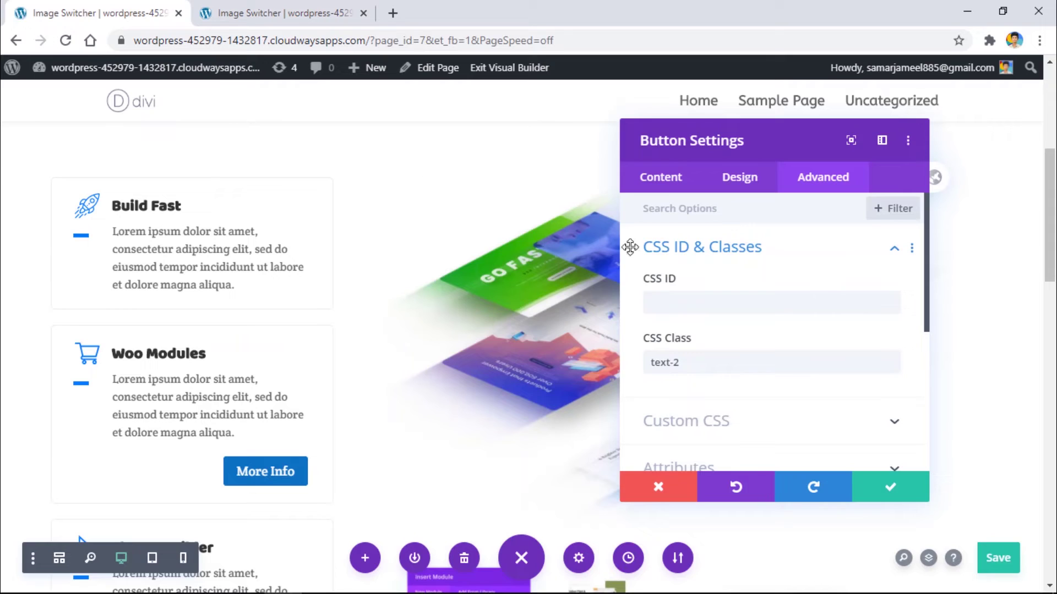
left_click(881, 508)
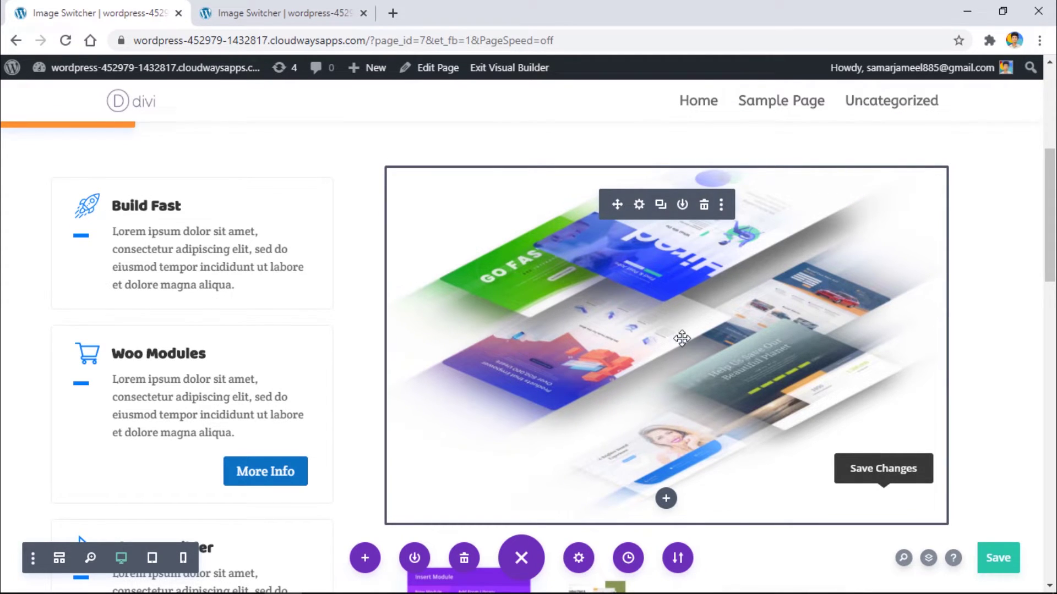
Step: Reduce the right-hand image's width to 61%
left_click(638, 204)
left_click(740, 176)
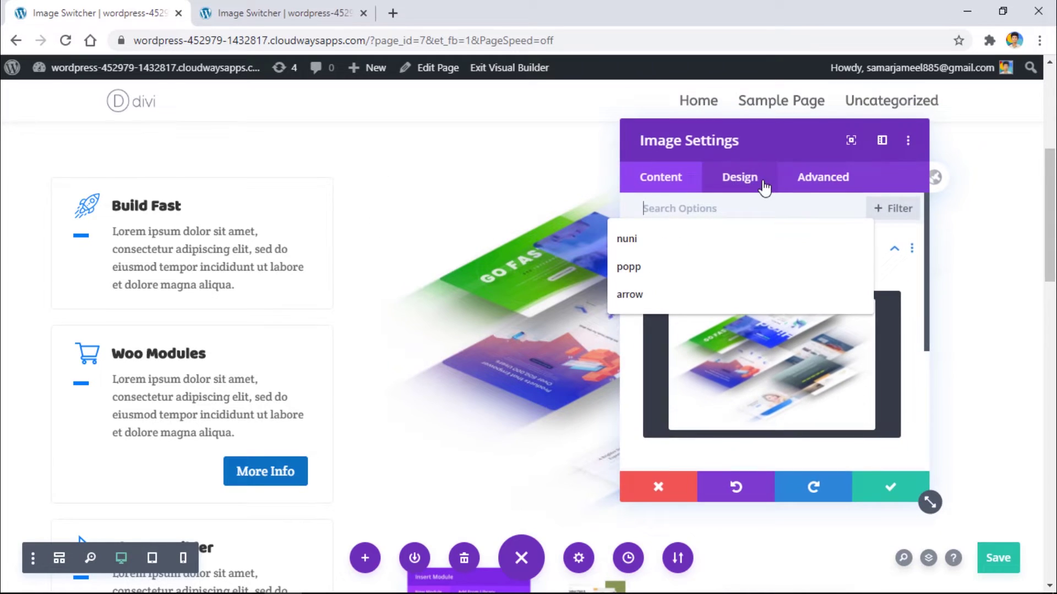
left_click(887, 295)
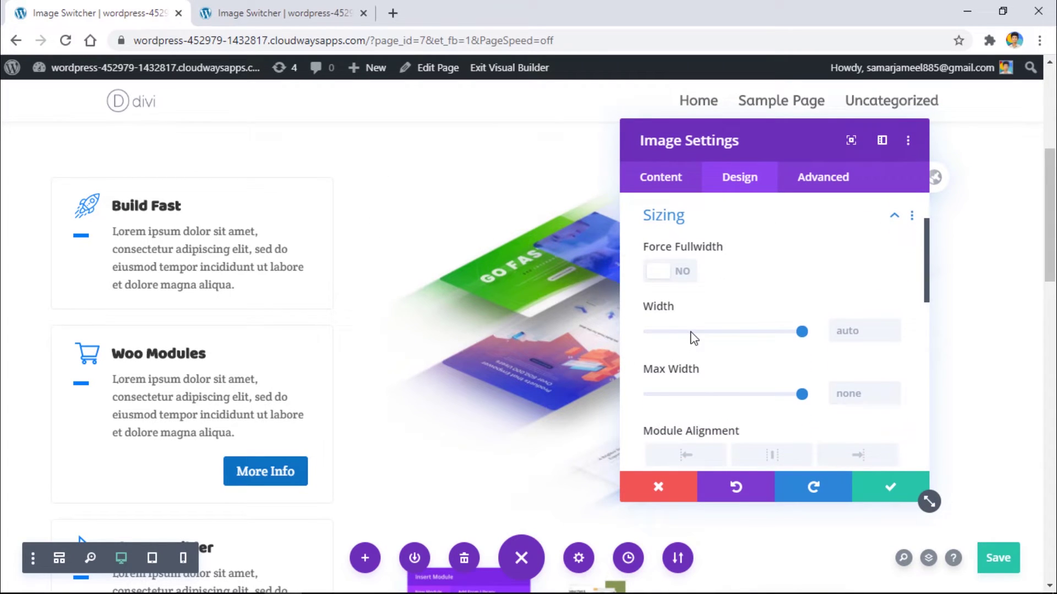
left_click_drag(802, 331, 743, 335)
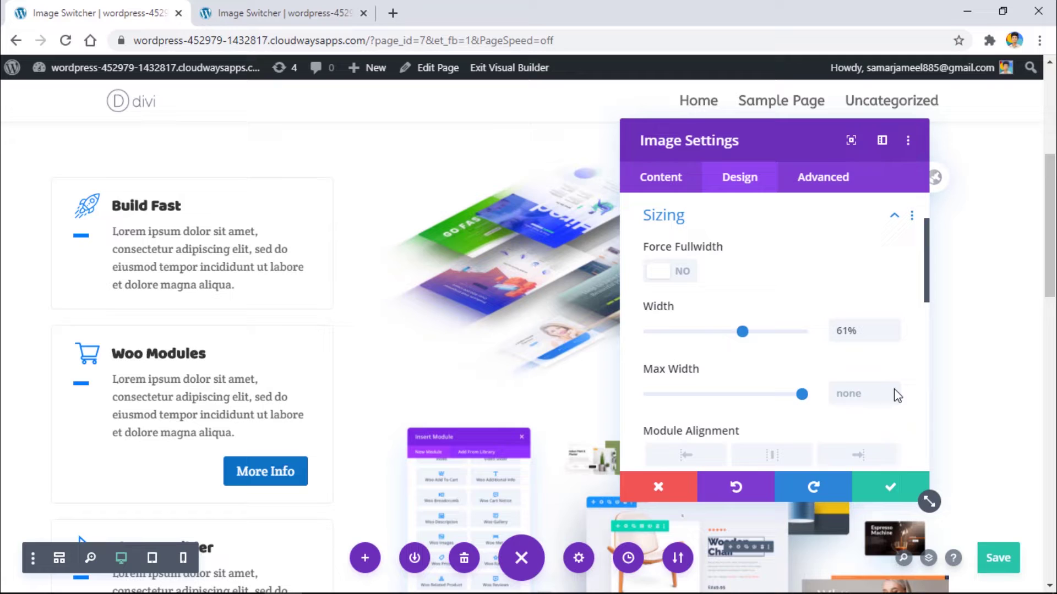
left_click(890, 486)
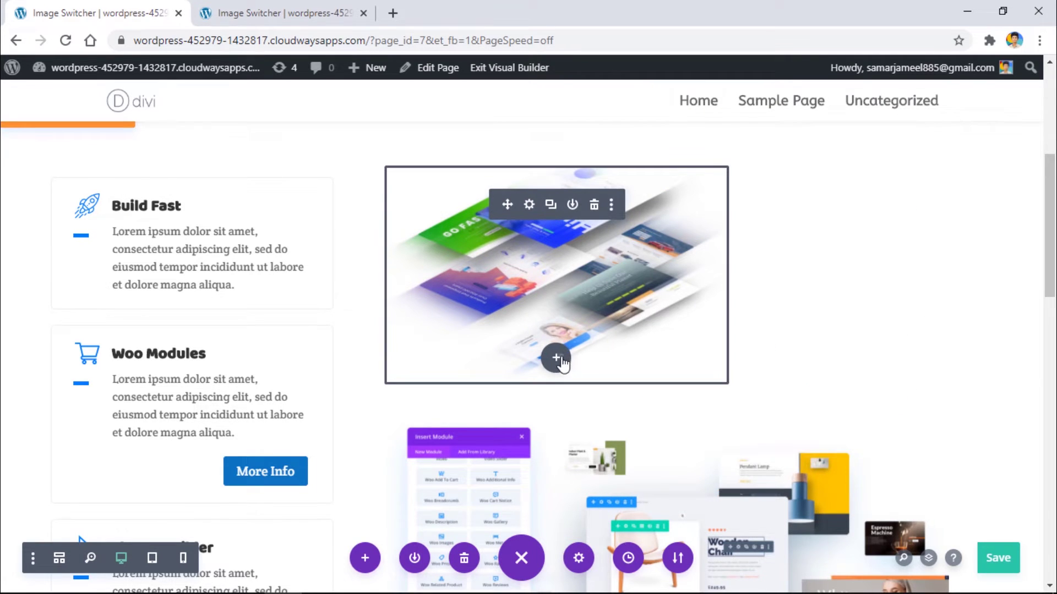
Step: Add a Text module below the image and replace its placeholder with 'Amazing'
left_click(557, 357)
type("text")
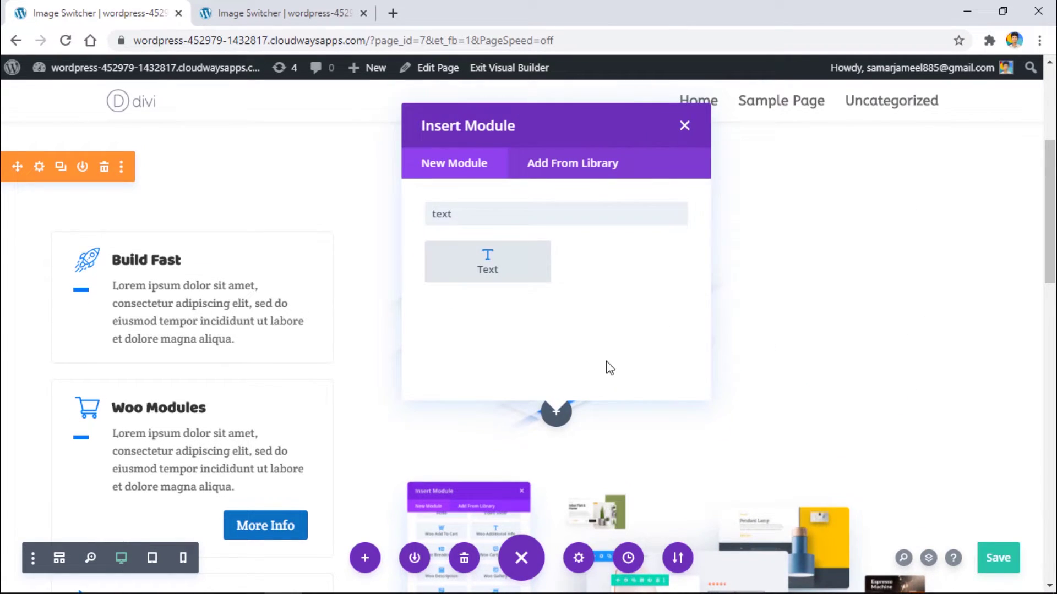
left_click(497, 278)
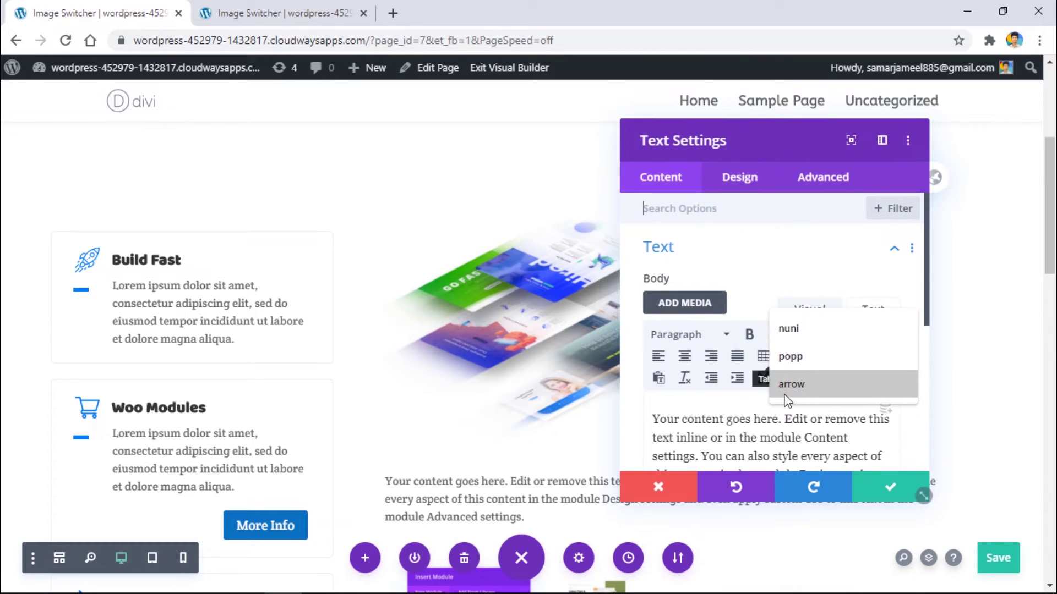
double_click(765, 419)
key("ctrl+a")
type("Am")
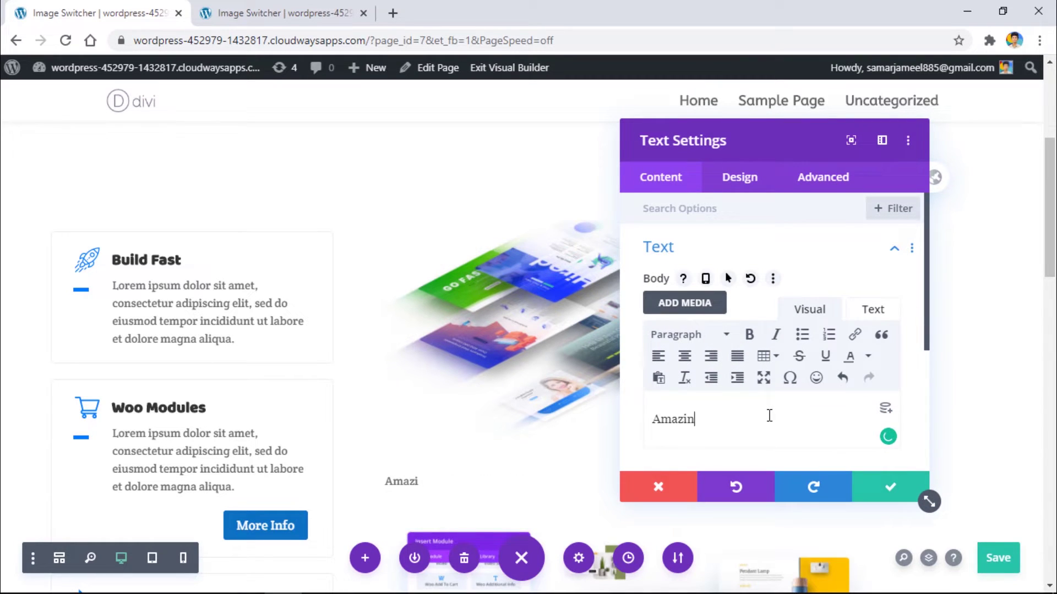
Step: Give the Amazing text module a purple background colour
left_click_drag(786, 141, 209, 129)
scroll(176, 303, "down", 3)
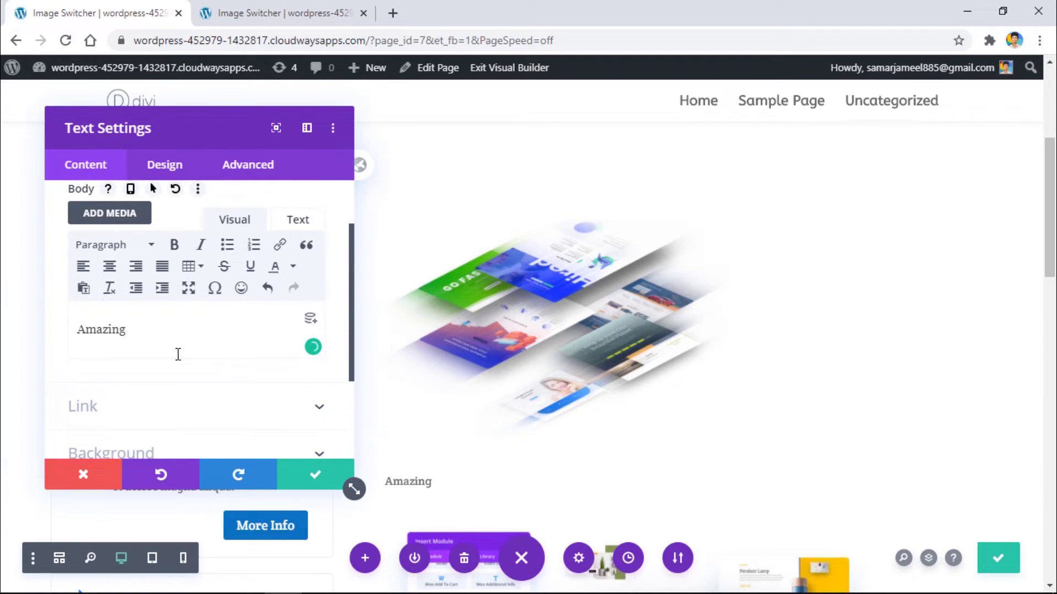
scroll(177, 354, "down", 5)
left_click(130, 333)
scroll(184, 335, "down", 3)
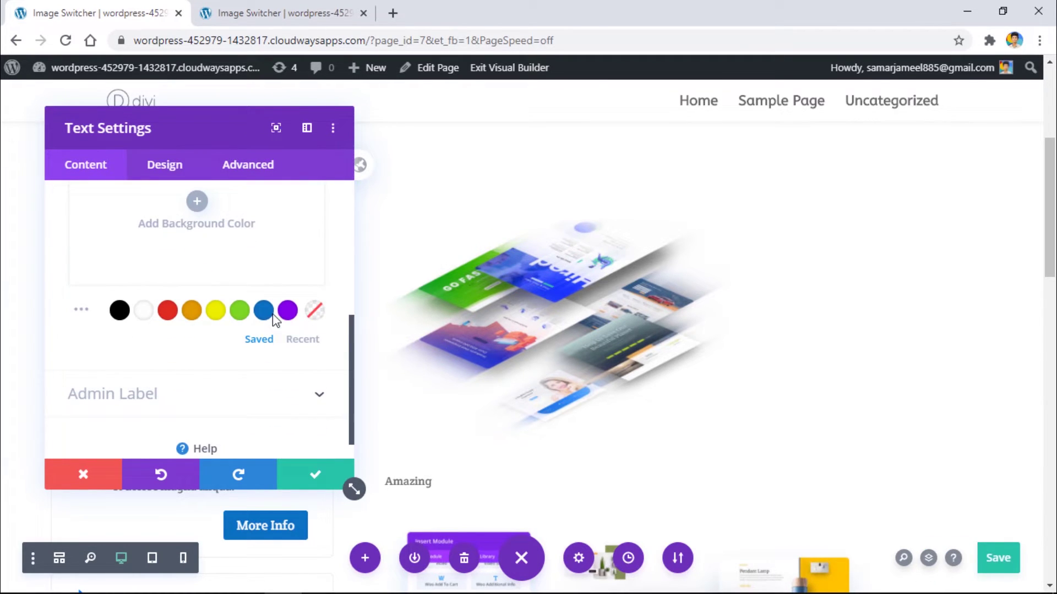
left_click(284, 311)
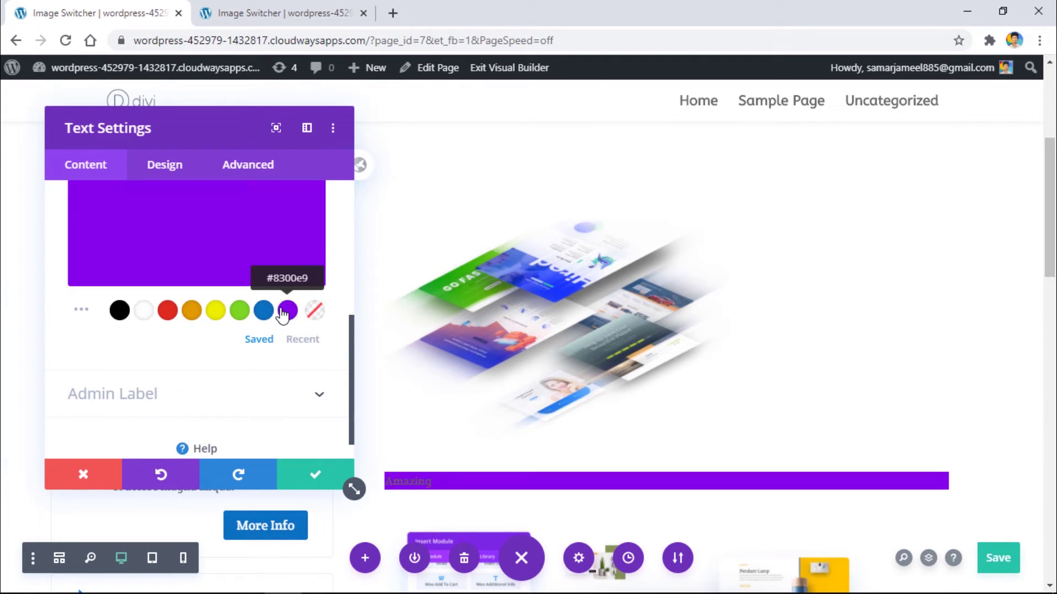
Step: Make the Amazing text colour white
left_click(165, 164)
left_click(321, 242)
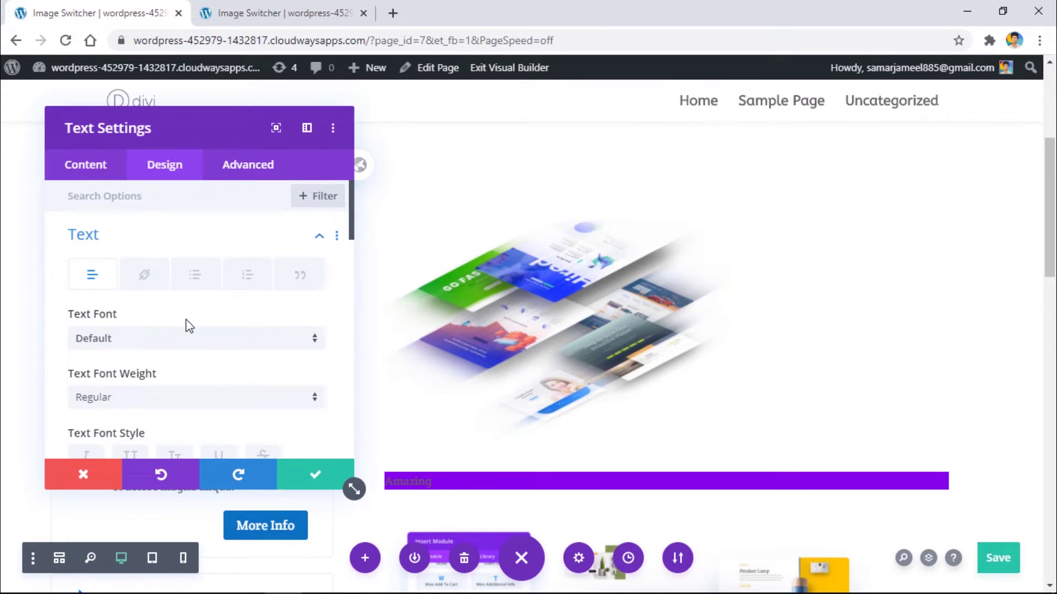
scroll(184, 323, "down", 5)
left_click(148, 297)
scroll(151, 300, "up", 5)
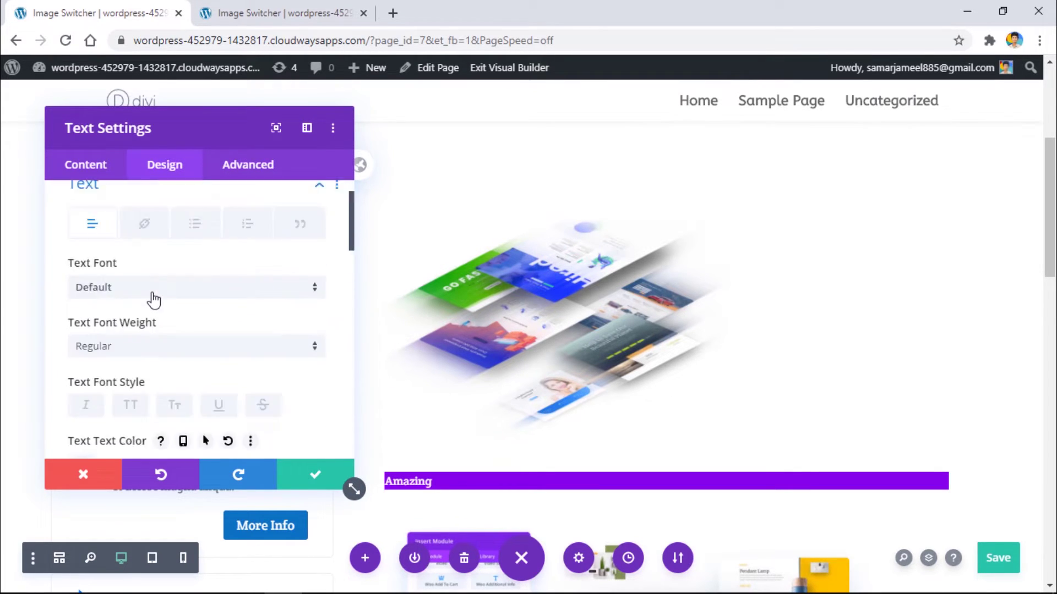
Step: Set the Amazing text to bold Karla at 31px
left_click(132, 338)
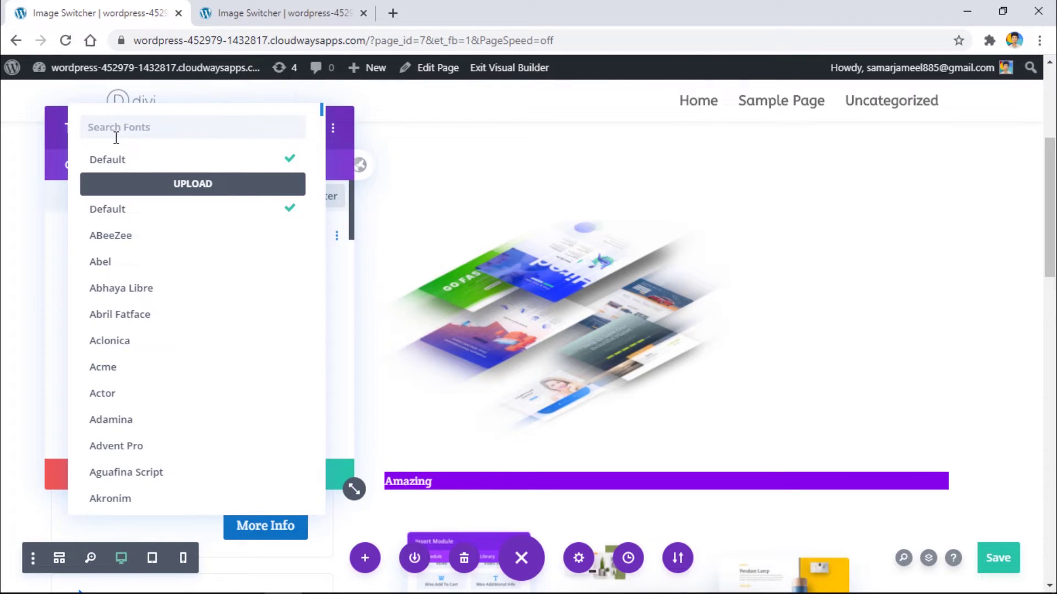
type("karla")
left_click(123, 160)
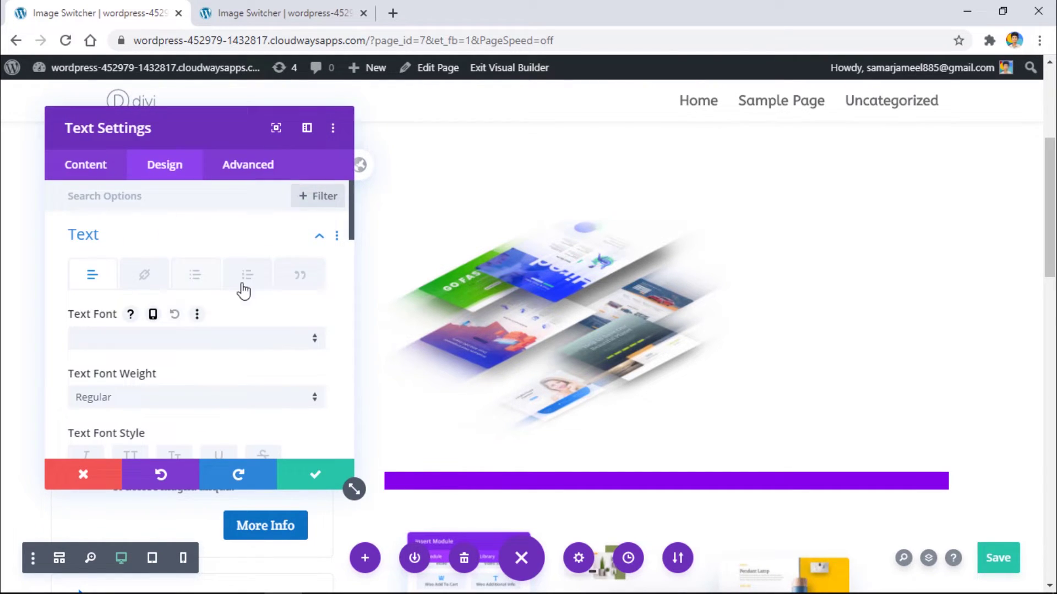
scroll(310, 319, "down", 2)
left_click(261, 320)
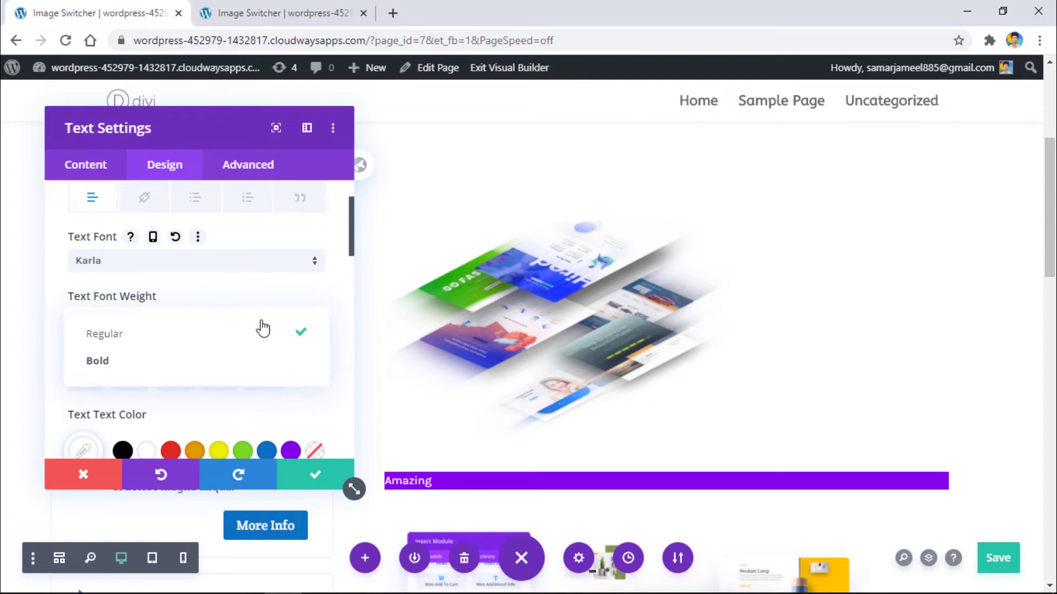
left_click(195, 362)
scroll(256, 307, "down", 4)
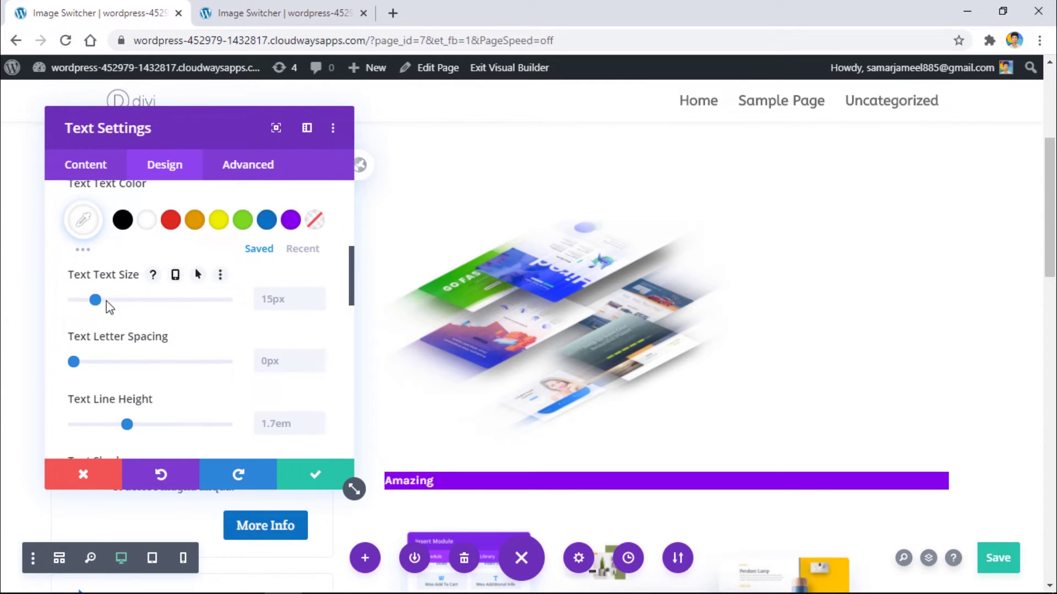
left_click_drag(94, 301, 121, 304)
Step: Narrow the purple Amazing module's width to about 34%
scroll(121, 304, "down", 10)
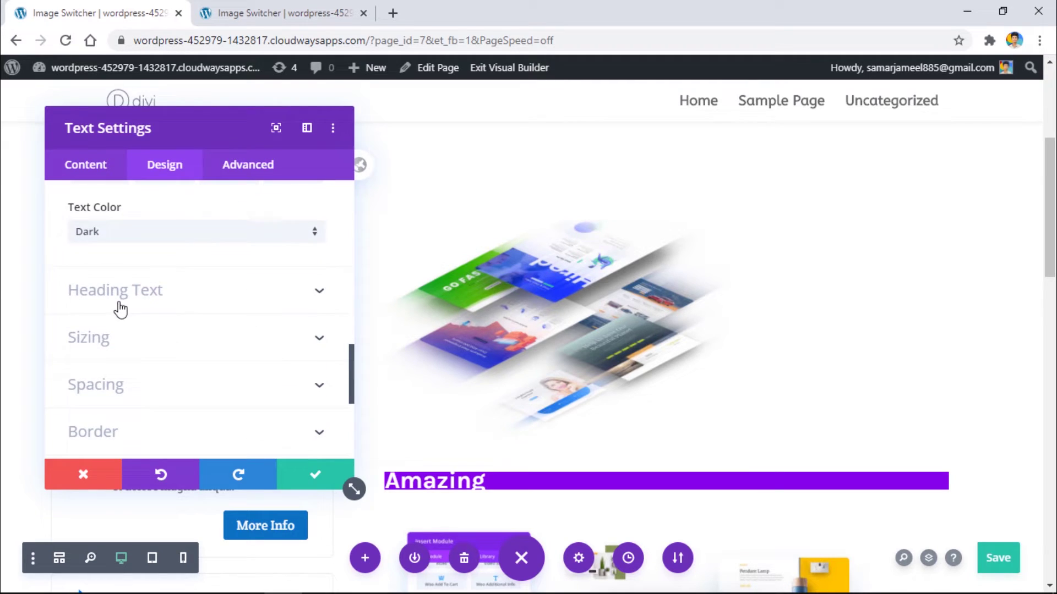
scroll(116, 311, "down", 2)
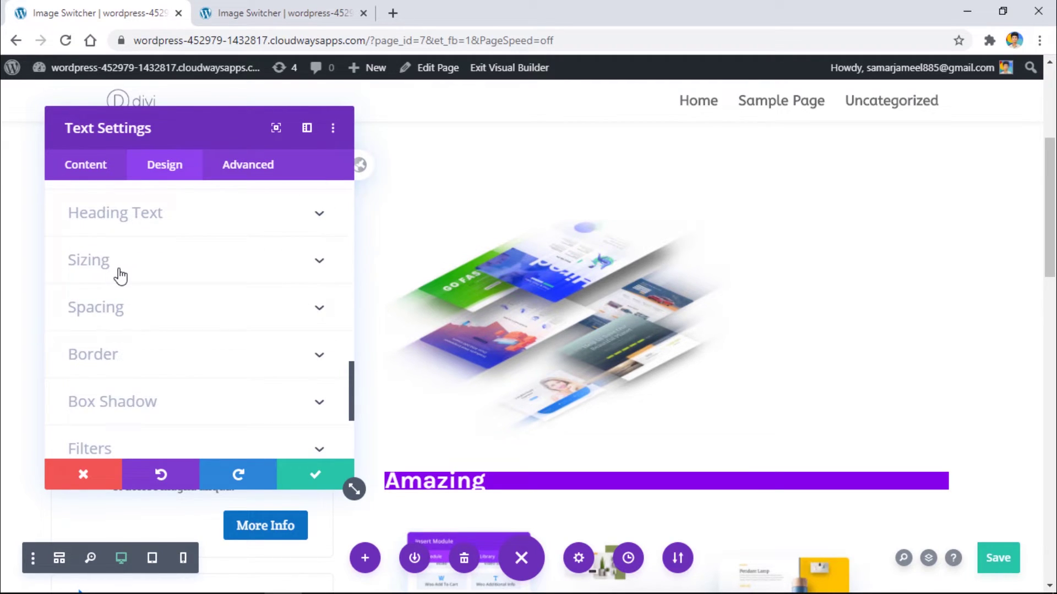
left_click(120, 275)
left_click(121, 259)
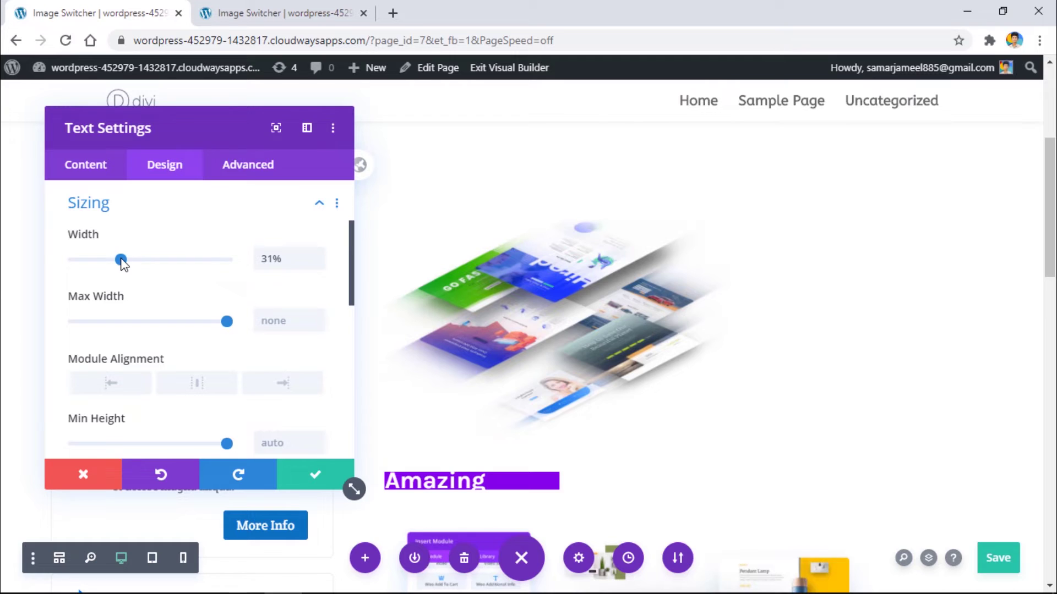
left_click(316, 255)
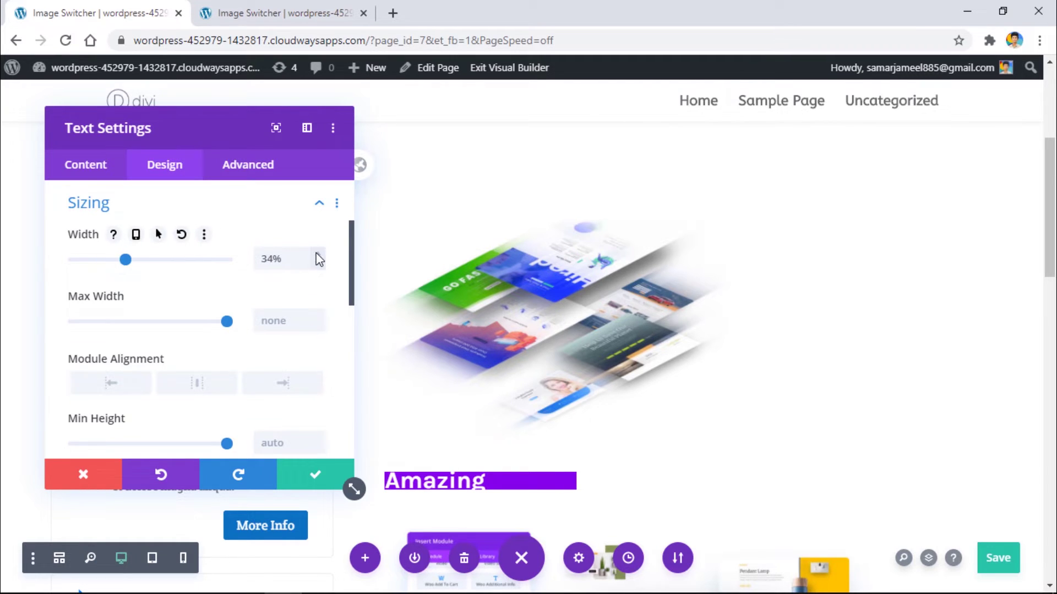
Step: Give the Amazing label 20px padding on all sides
left_click(220, 215)
left_click(135, 254)
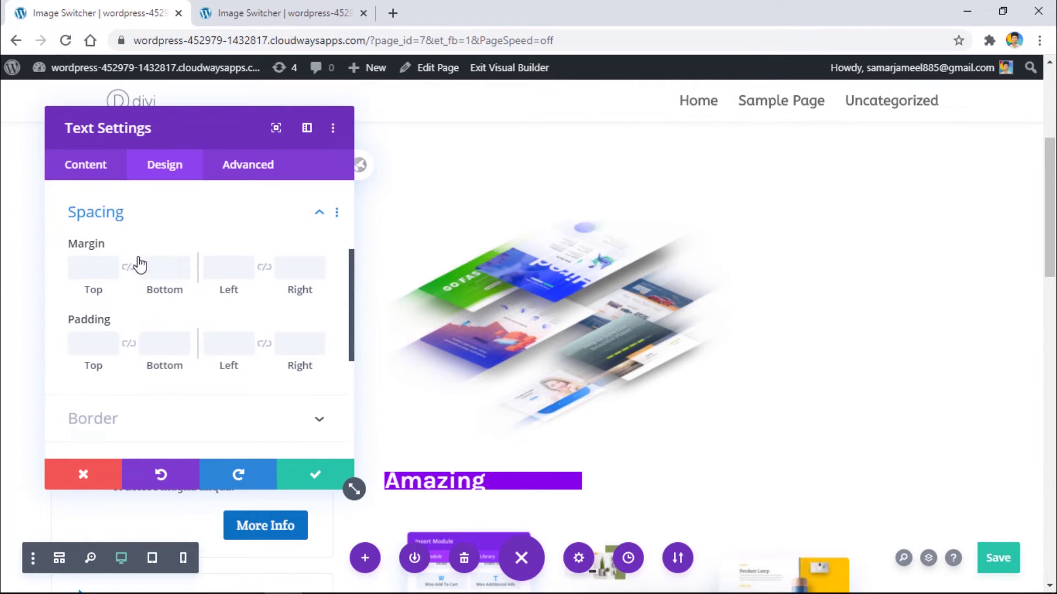
left_click(82, 337)
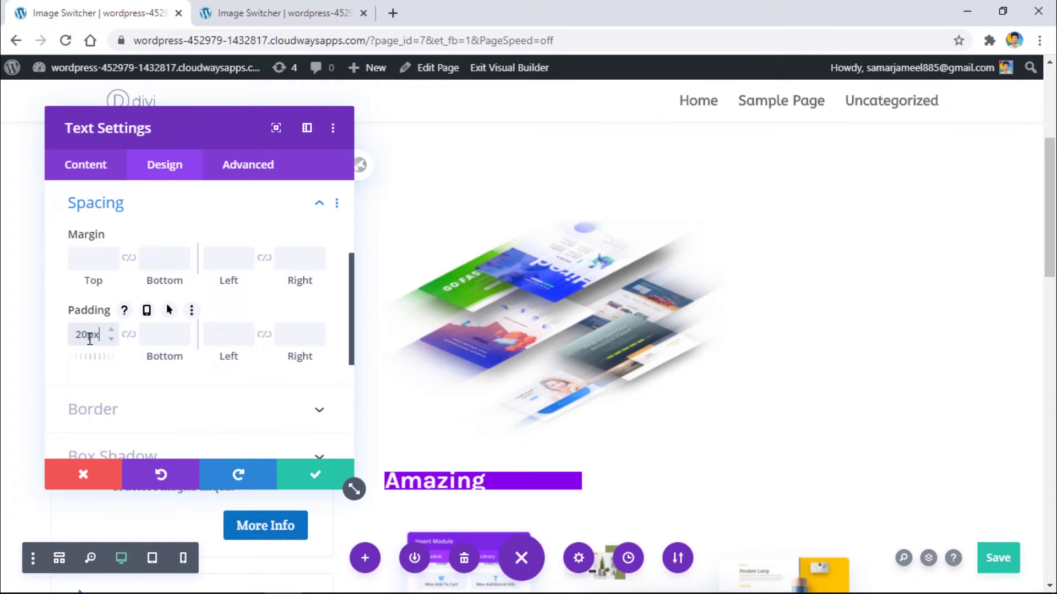
left_click(128, 334)
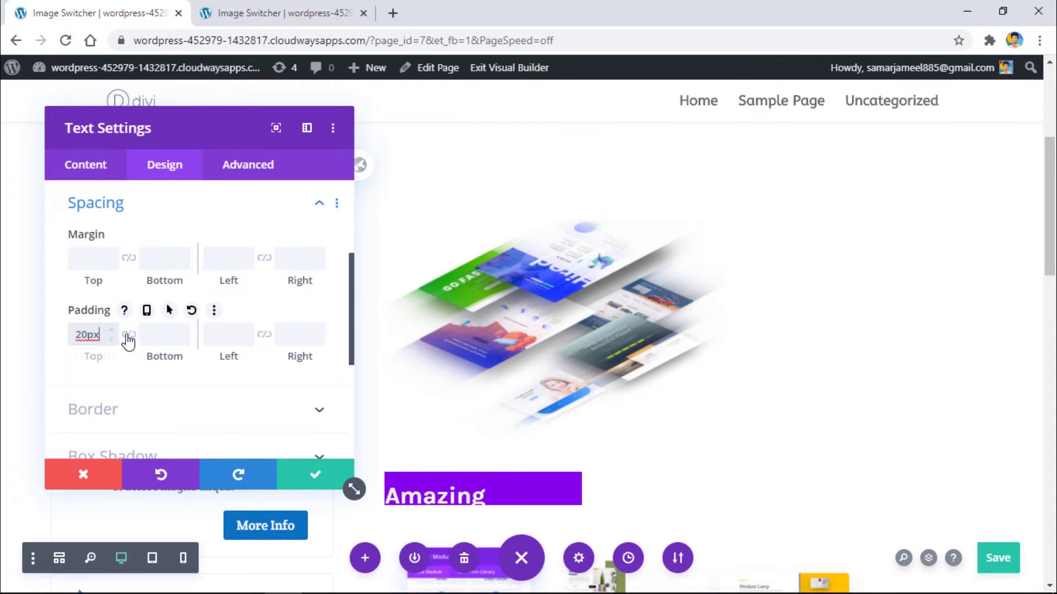
left_click(236, 334)
type("20")
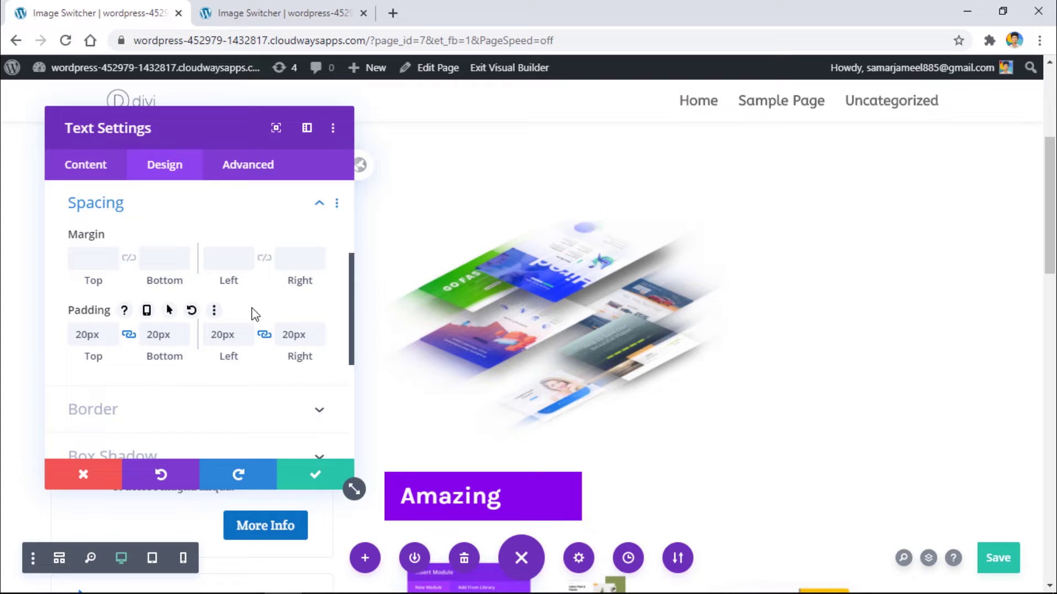
Step: Center the Amazing text inside its purple bar
scroll(220, 300, "up", 3)
left_click(125, 250)
scroll(162, 289, "down", 5)
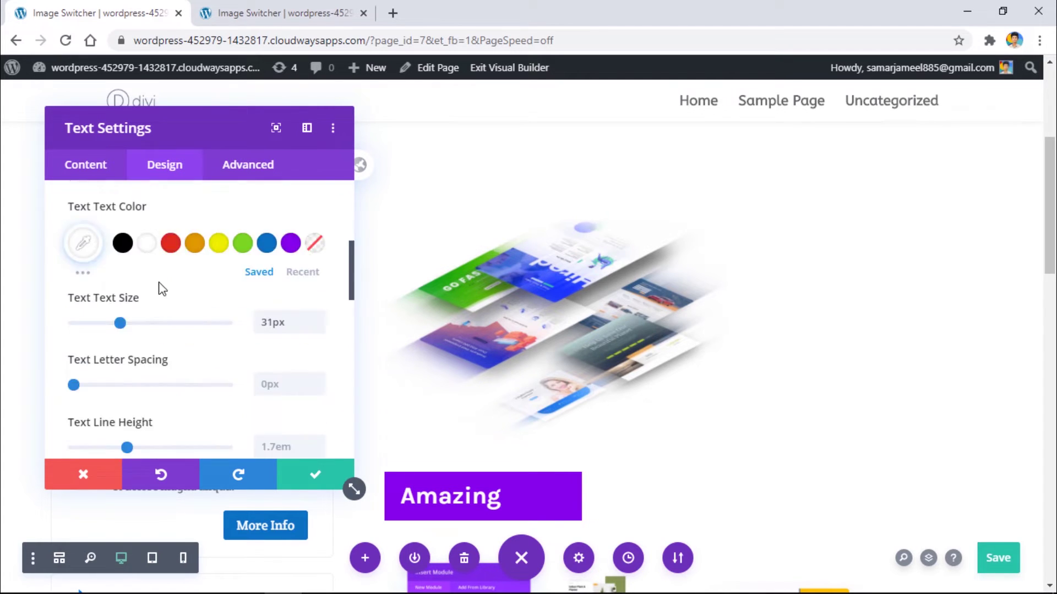
scroll(186, 342, "down", 5)
left_click(165, 327)
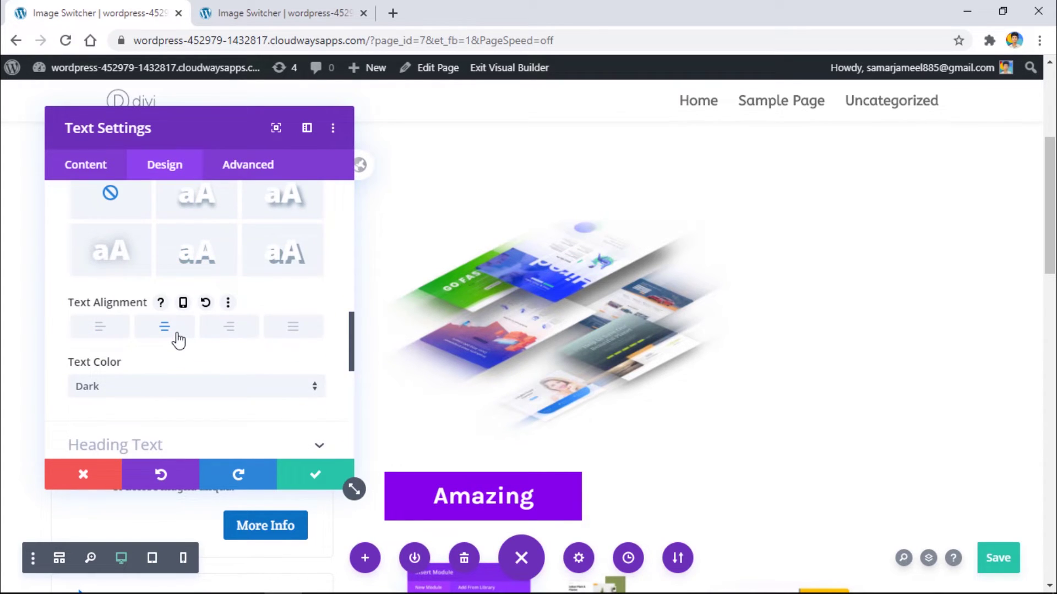
Step: Round all four corners of the label to 10px
scroll(178, 341, "down", 10)
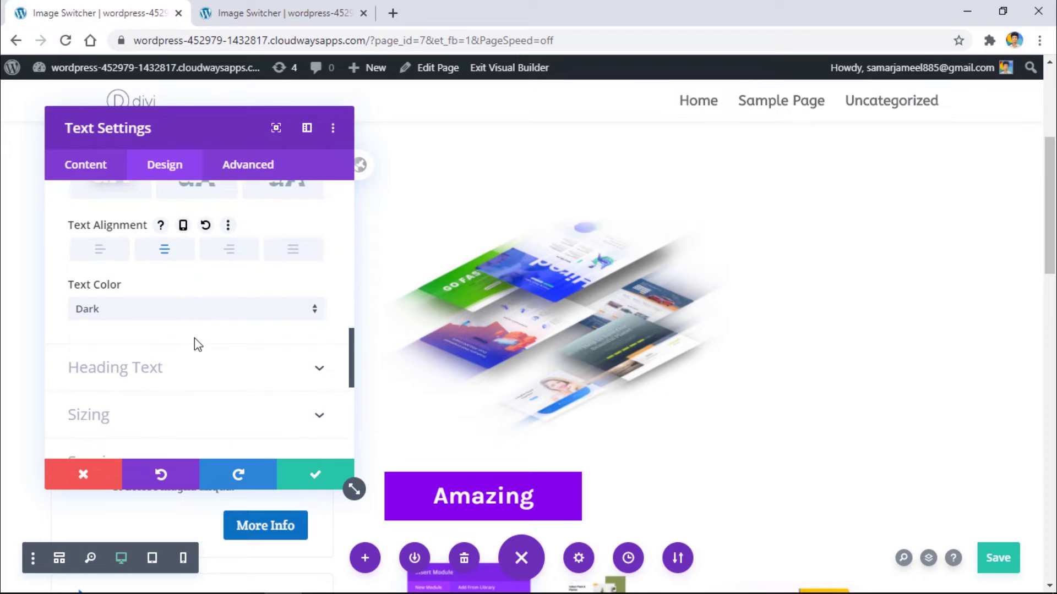
left_click(96, 297)
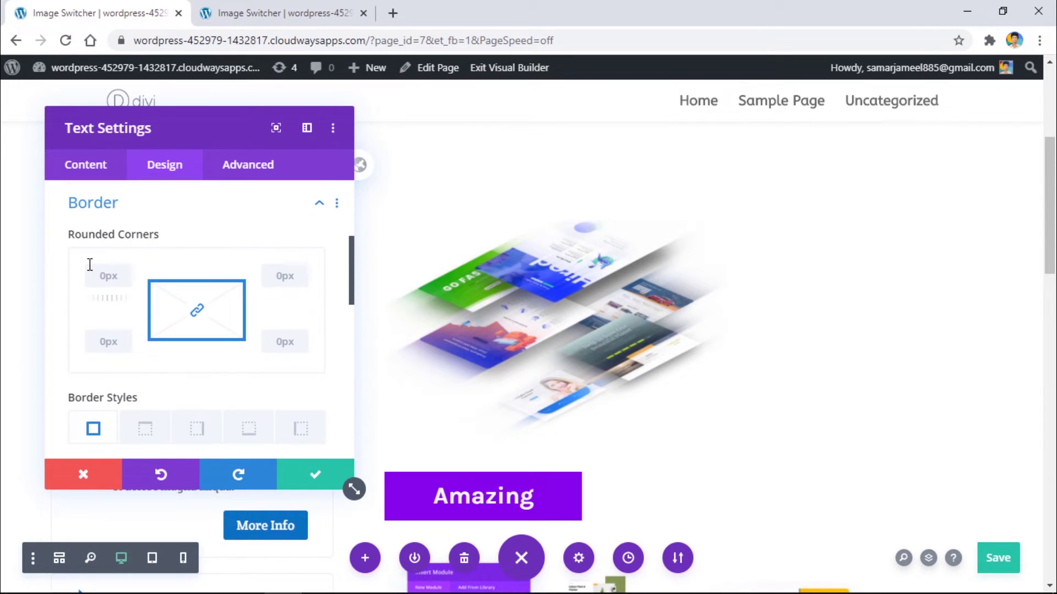
left_click(82, 269)
type("10px")
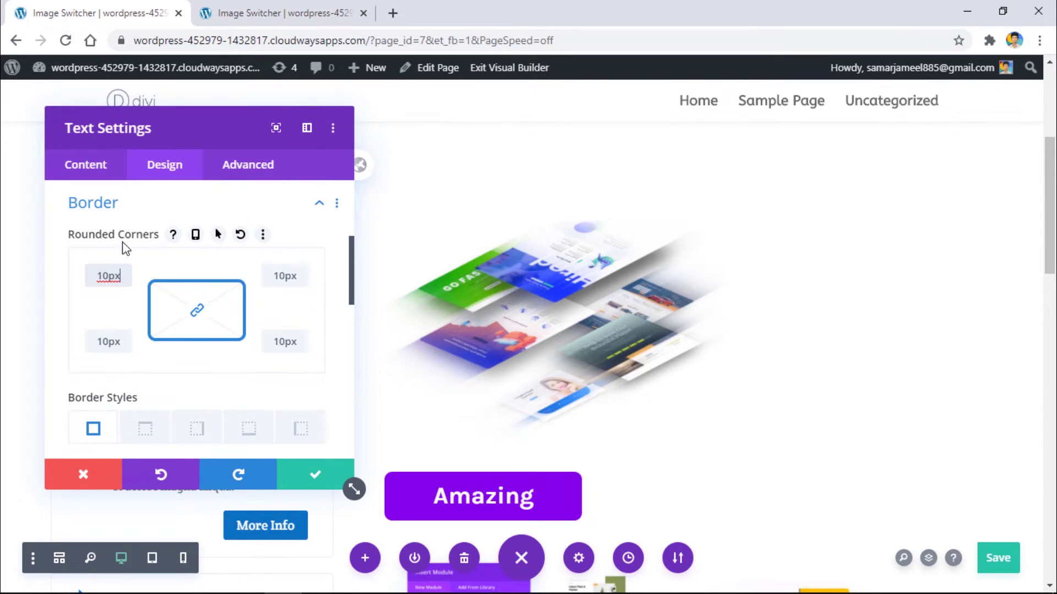
left_click(132, 209)
Step: Align the Amazing label module to the right
scroll(165, 257, "up", 5)
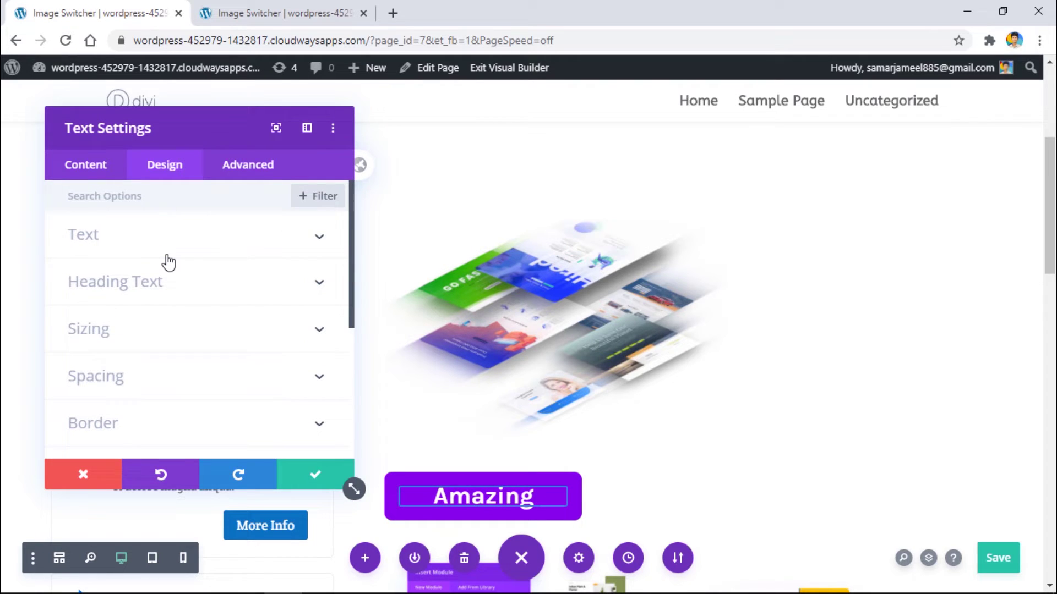
left_click(168, 253)
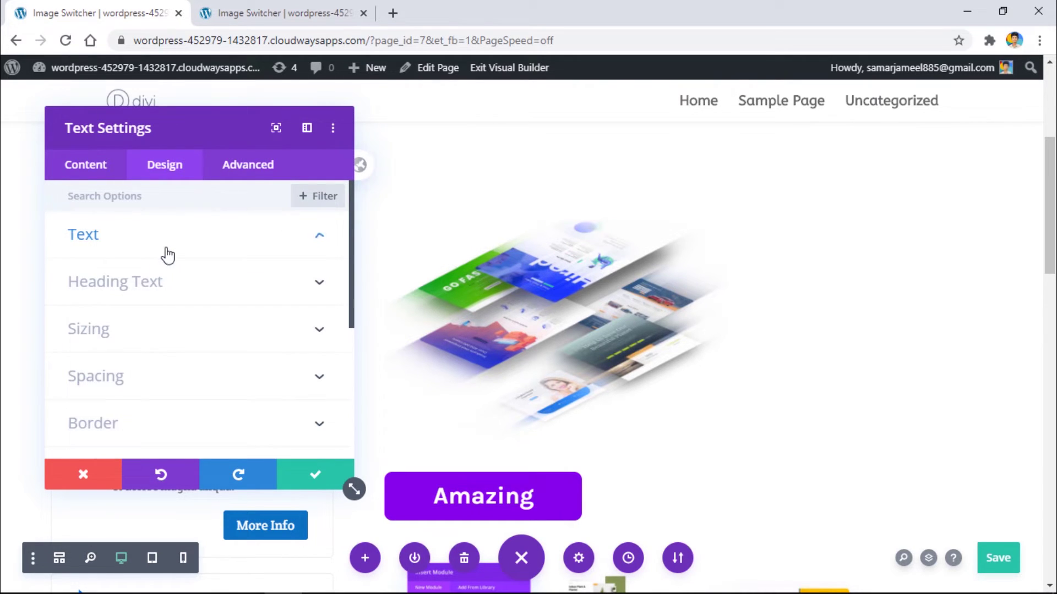
left_click(126, 328)
scroll(196, 271, "down", 2)
left_click(283, 306)
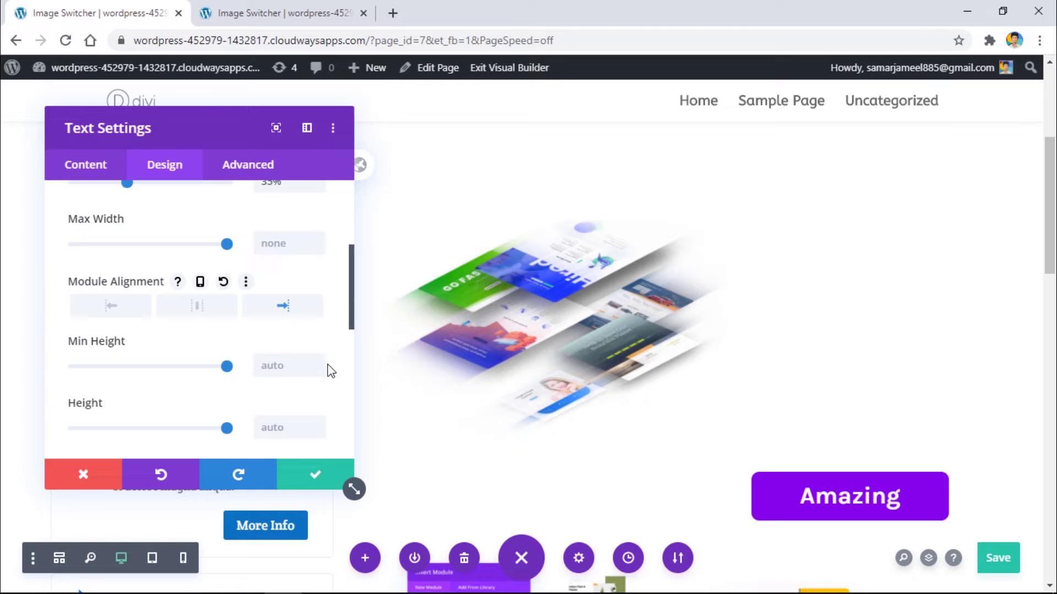
Step: Save the text settings and move the Amazing label up beside the image
left_click(301, 485)
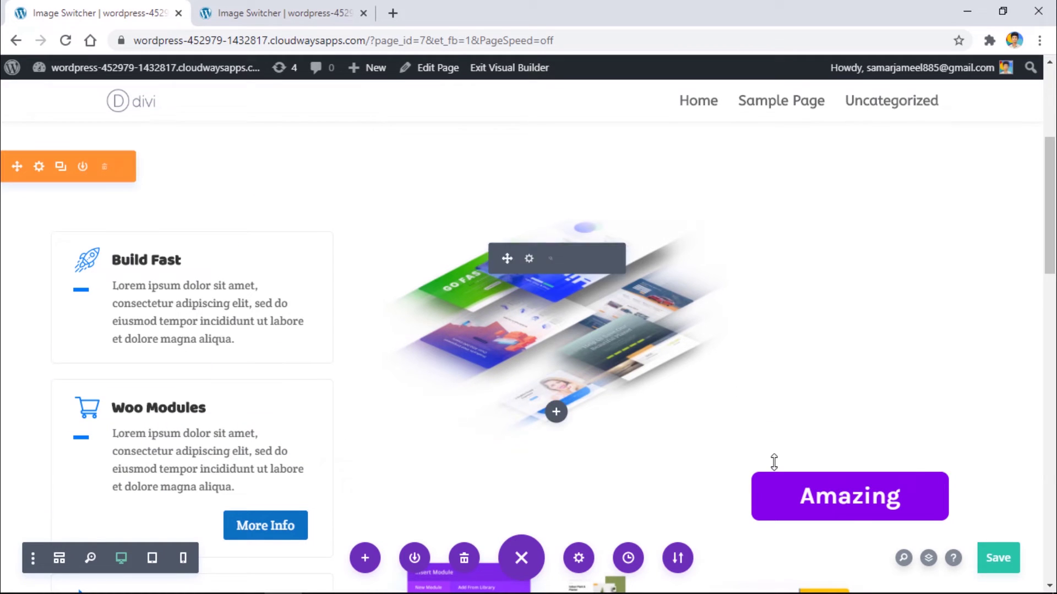
left_click_drag(765, 409, 765, 377)
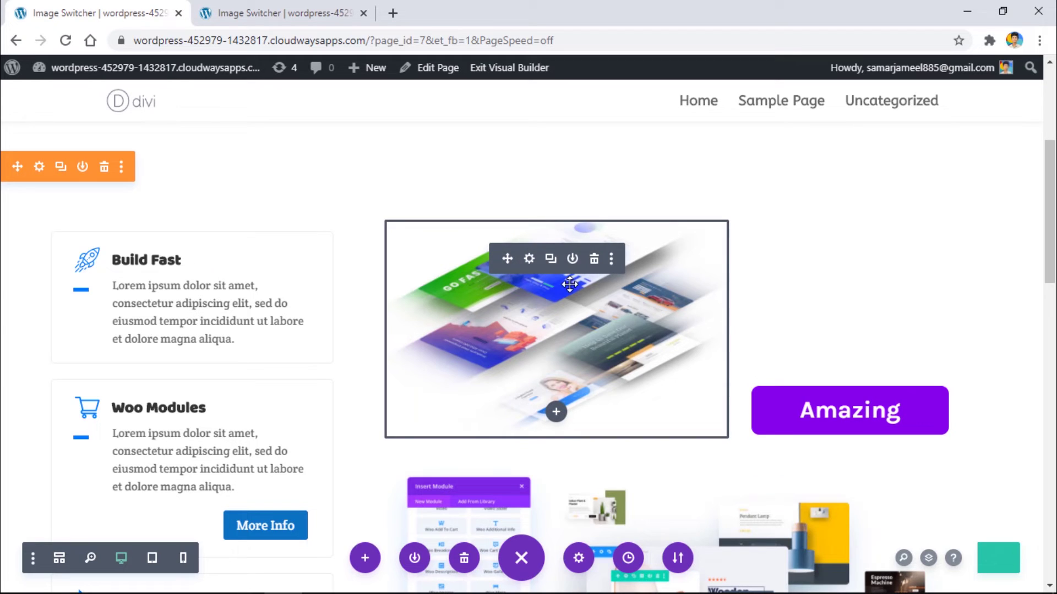
left_click_drag(527, 269, 599, 348)
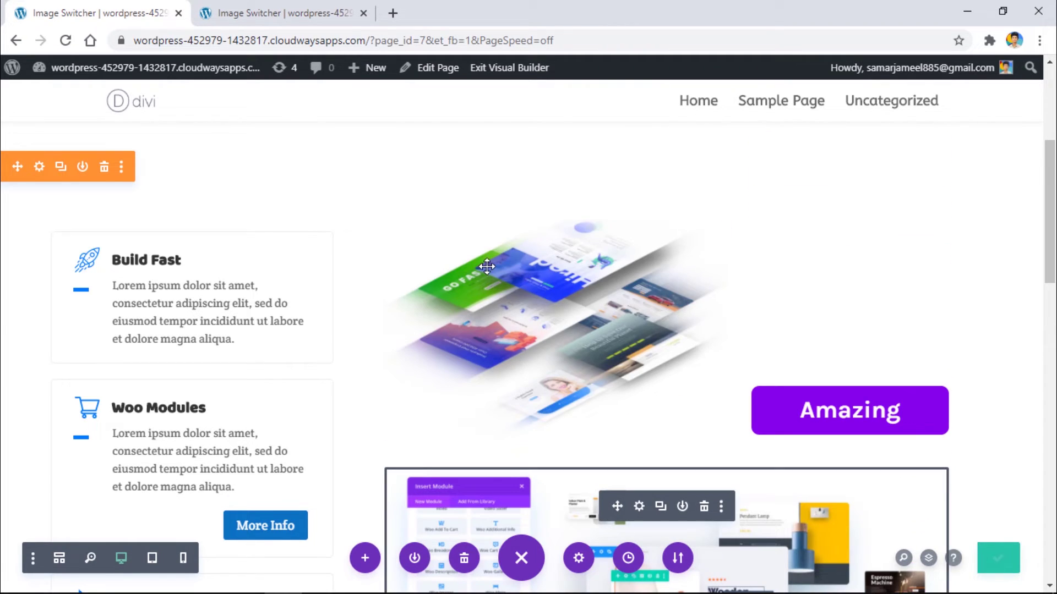
Step: Look up the upper image's CSS class, image-1, in its Advanced options
left_click(527, 260)
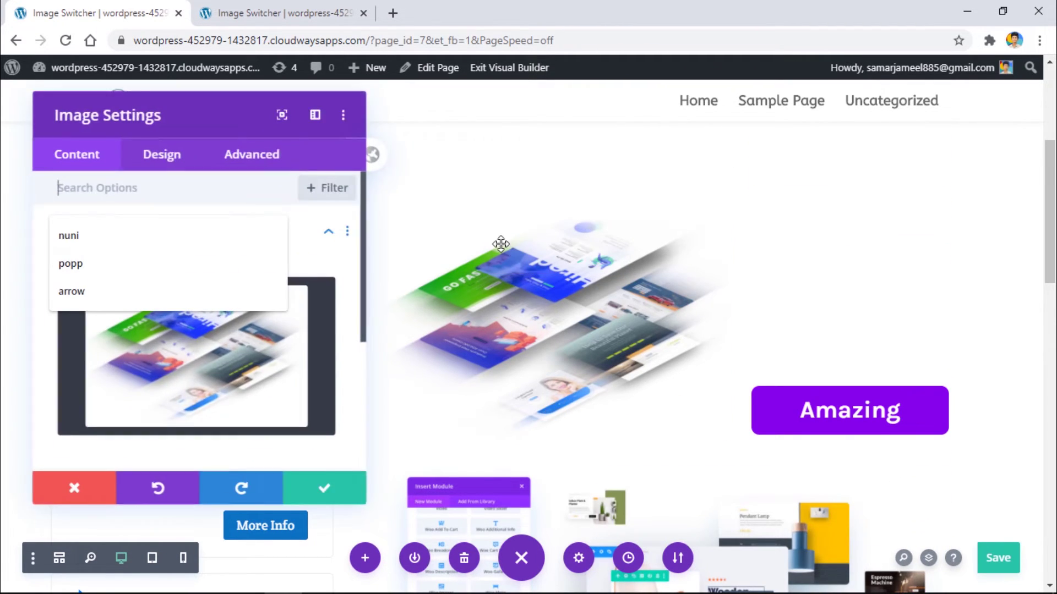
left_click(244, 170)
left_click(326, 247)
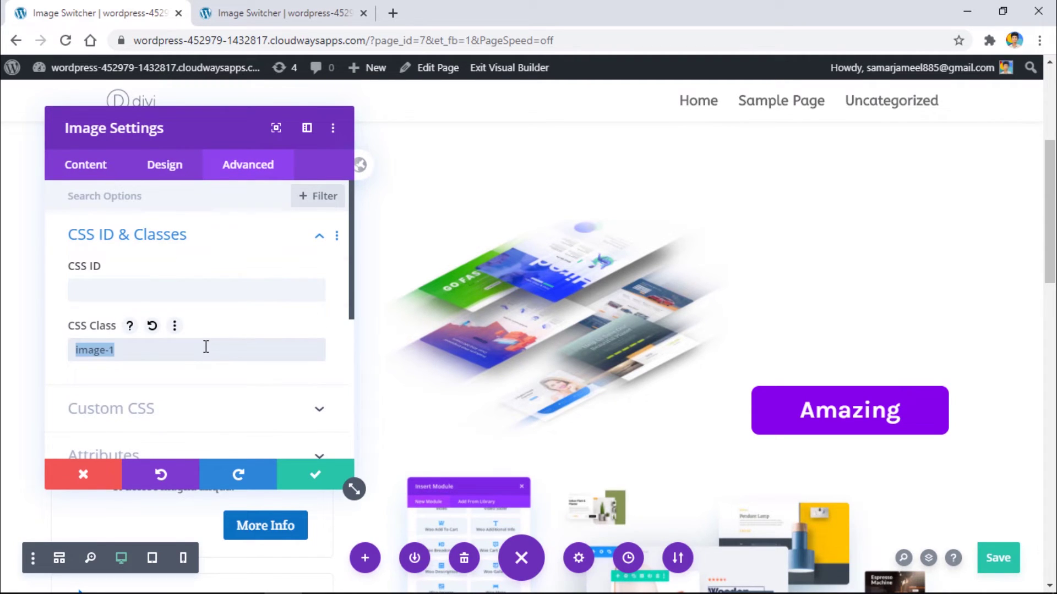
Step: Give the Amazing text module the CSS class 'image-1' and save the page
left_click(755, 406)
left_click(247, 167)
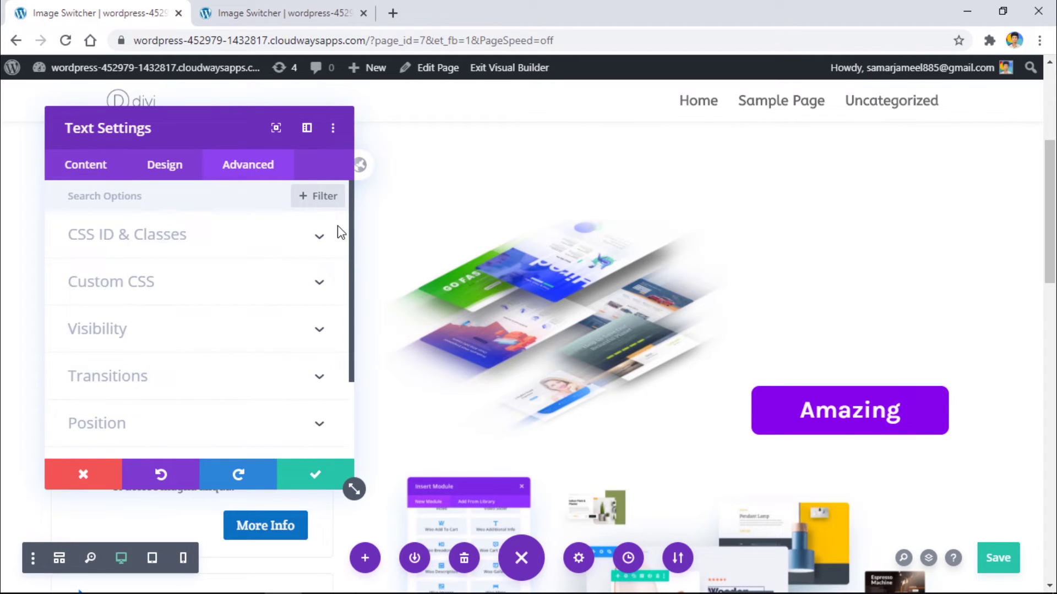
left_click(323, 250)
left_click(225, 341)
type("image-1")
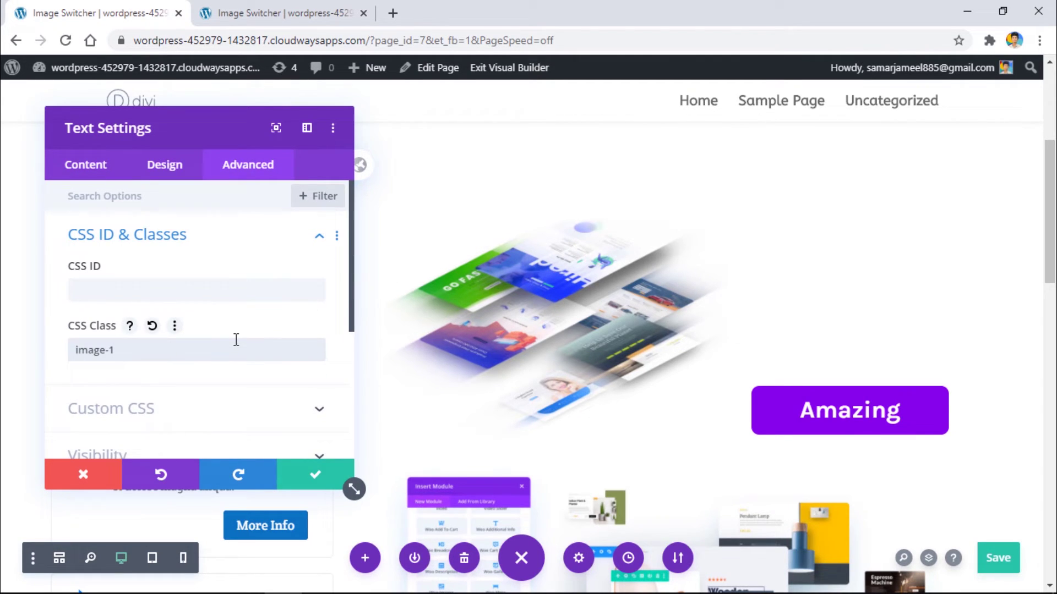
left_click(1000, 559)
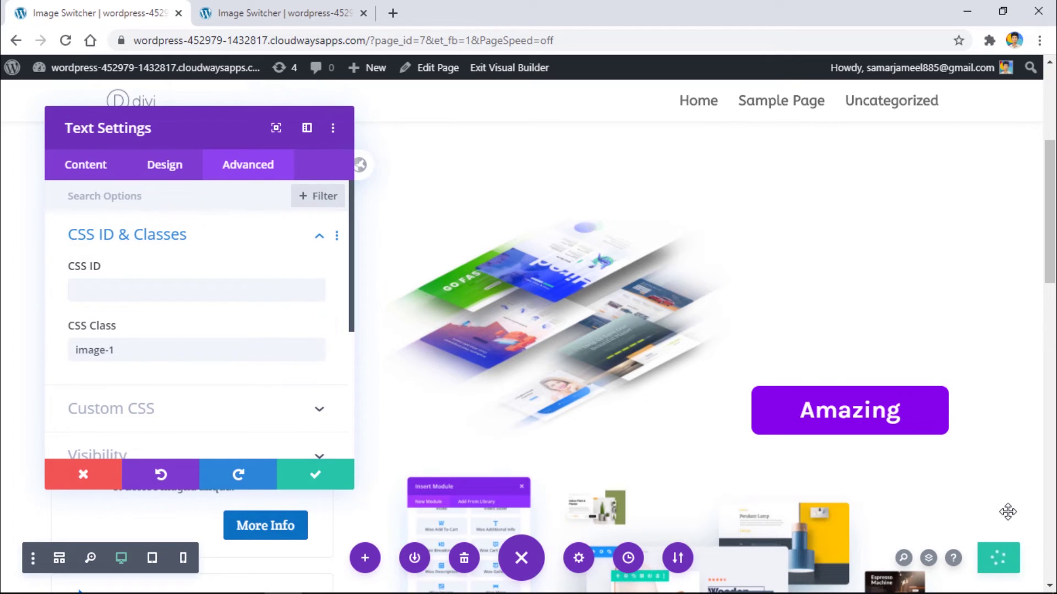
Step: Reload the live page and cycle Woo Modules, Build Fast and Theme Builder to verify the label
left_click(316, 21)
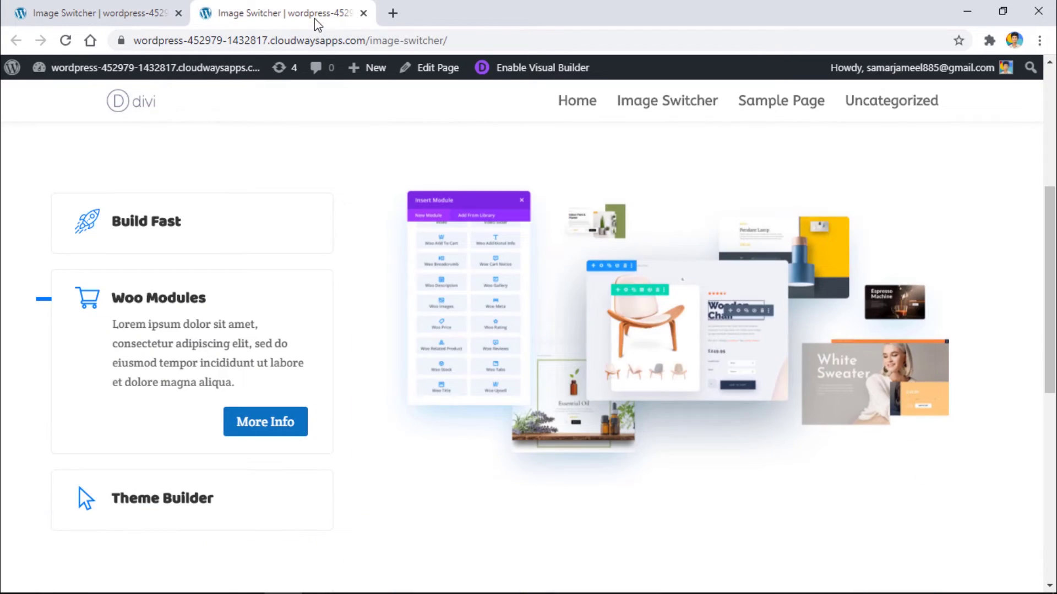
left_click(65, 40)
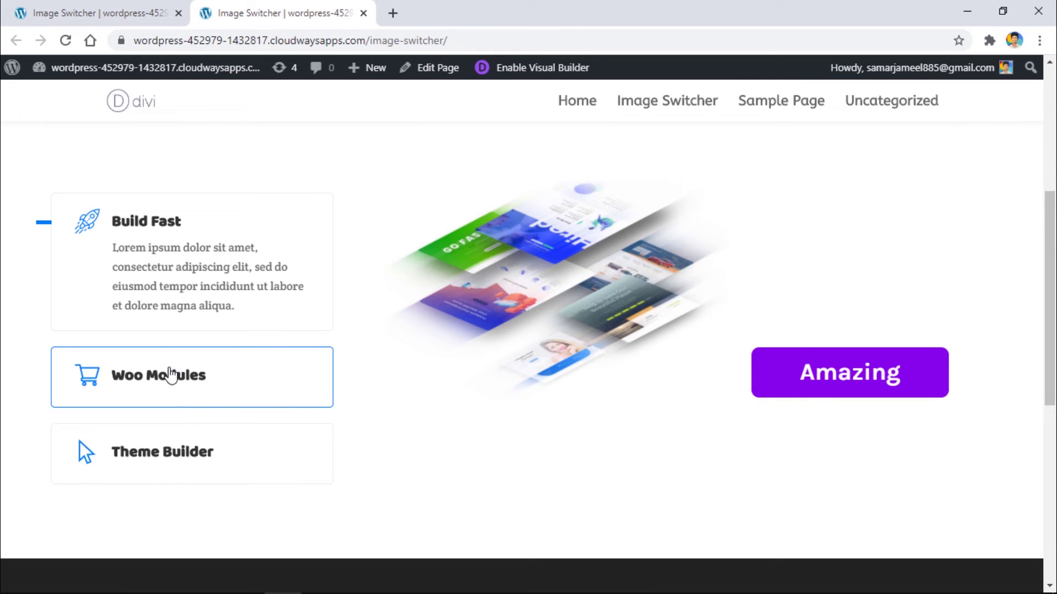
left_click(171, 376)
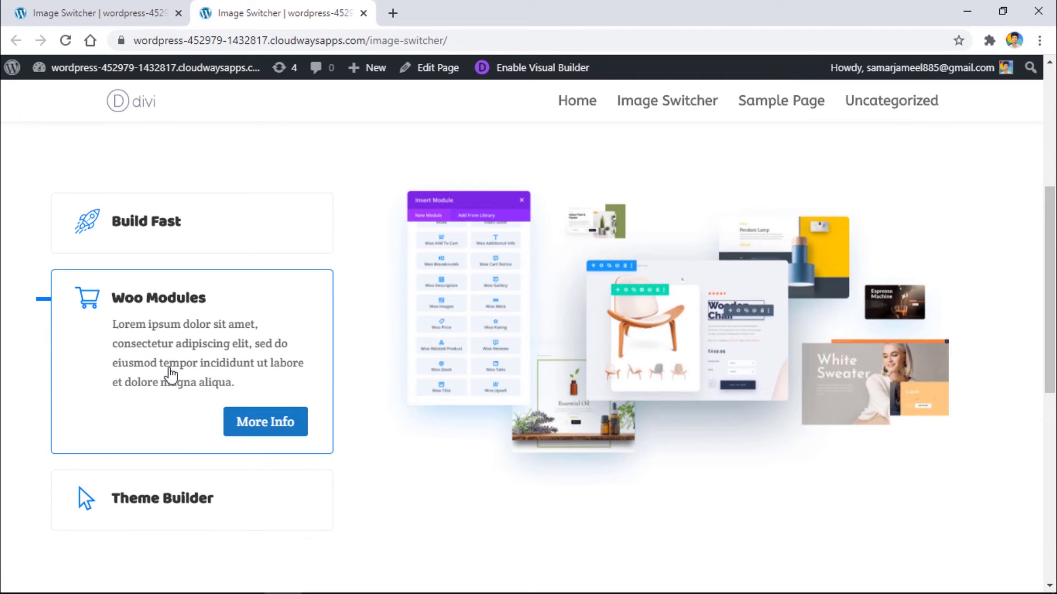
left_click(186, 256)
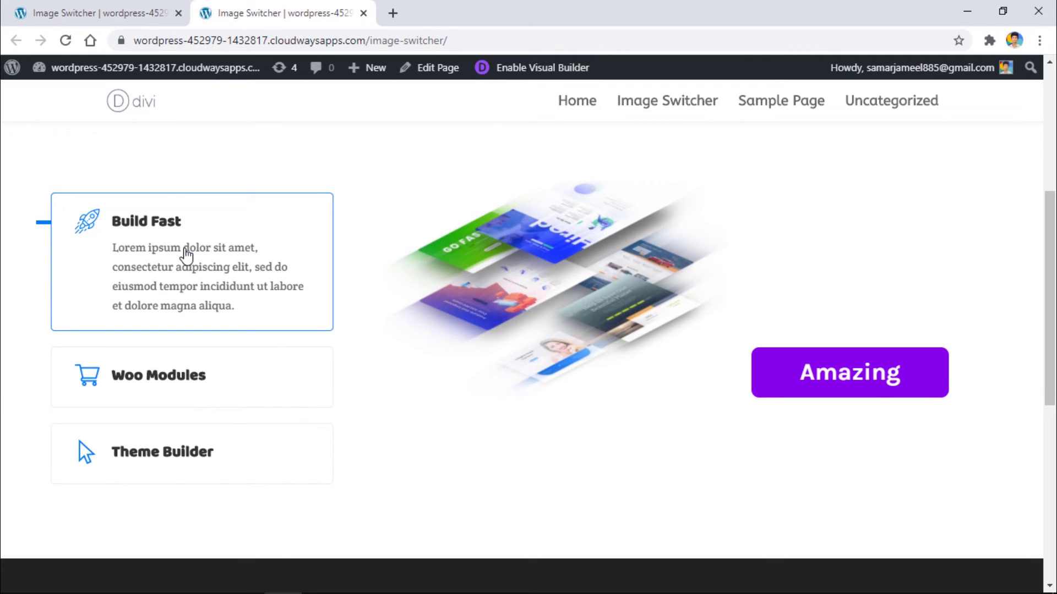
left_click(198, 368)
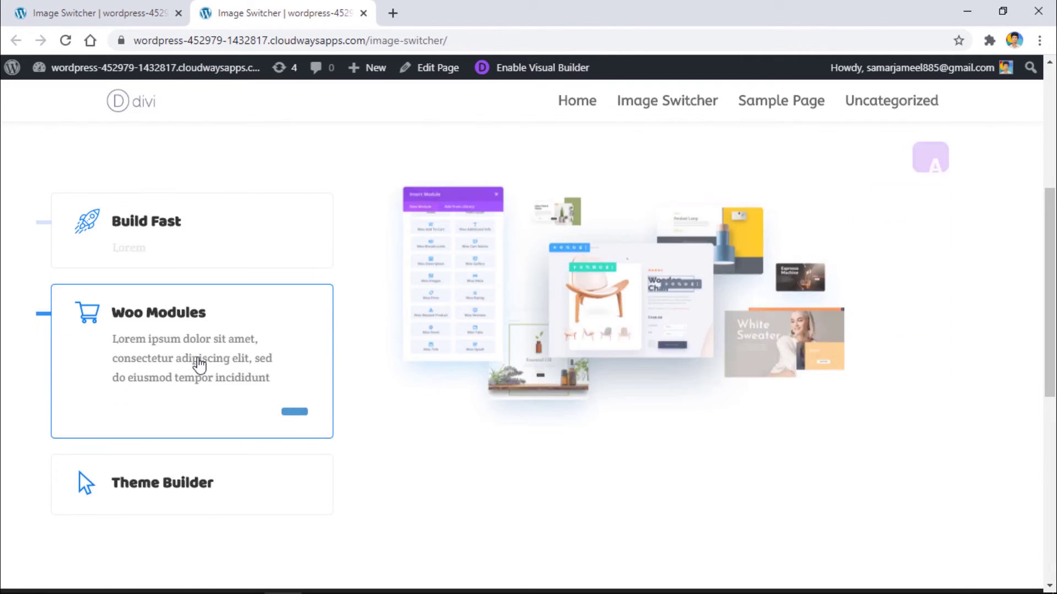
left_click(199, 221)
left_click(196, 441)
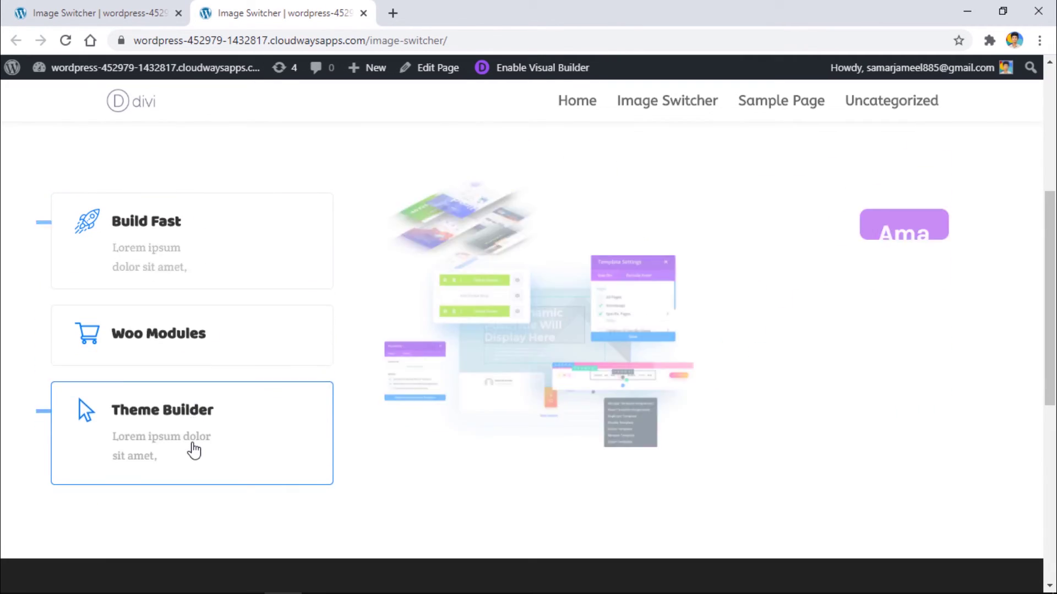
left_click(178, 246)
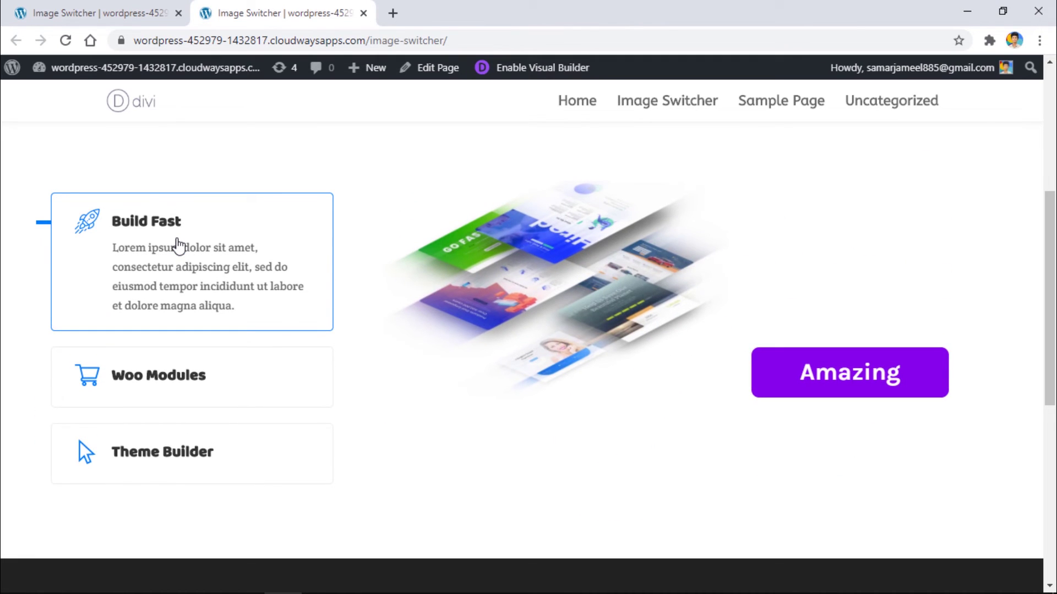